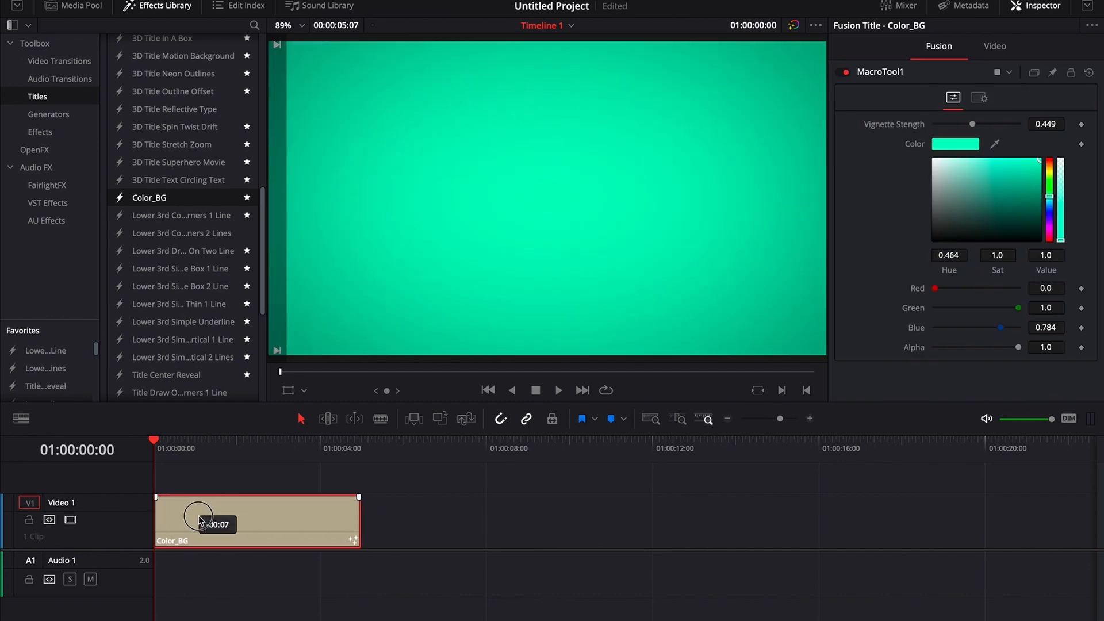
- Set the Color_BG clip's vignette strength to 1.0 and its colour to muted brown with hue 0.08, saturation 0.524 and value 0.606
drag(153, 448, 170, 449)
drag(972, 123, 1060, 123)
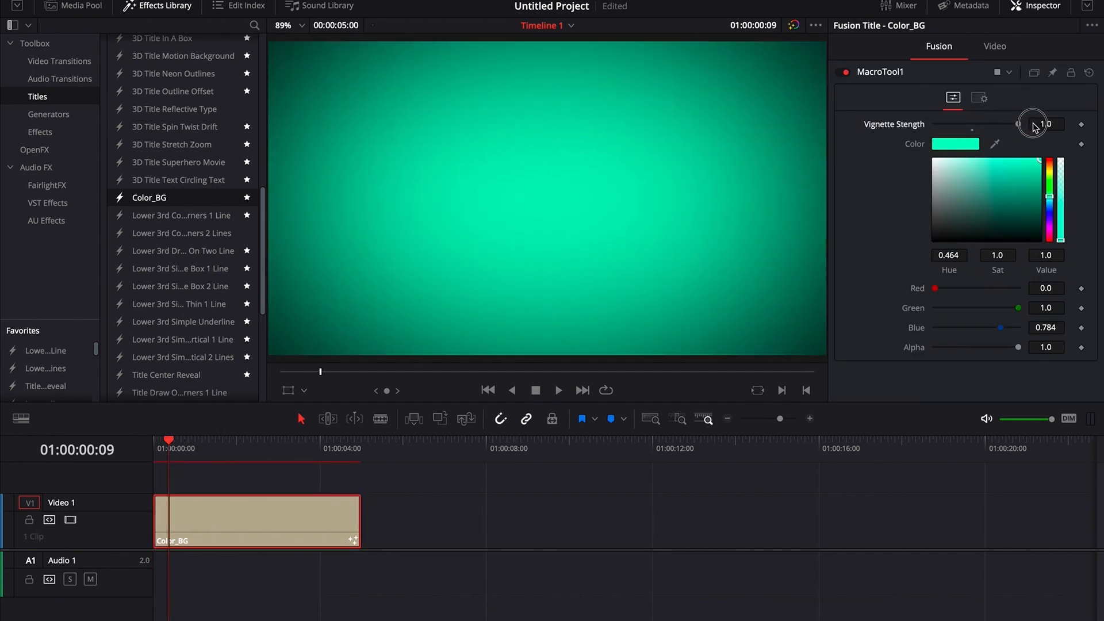
drag(1003, 182, 990, 194)
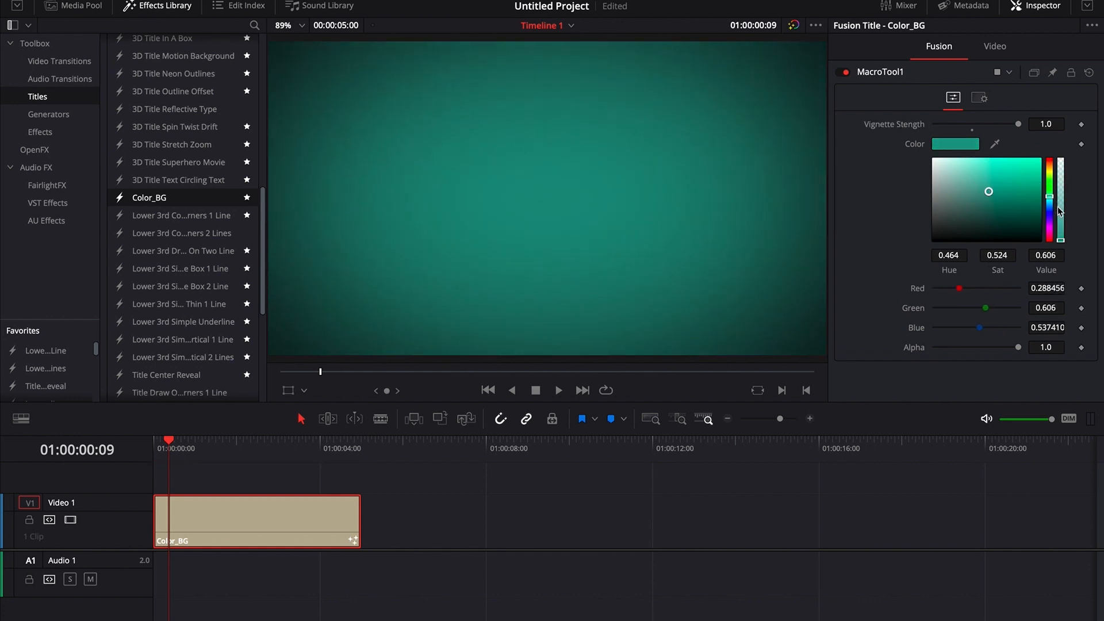
drag(1060, 212, 1050, 180)
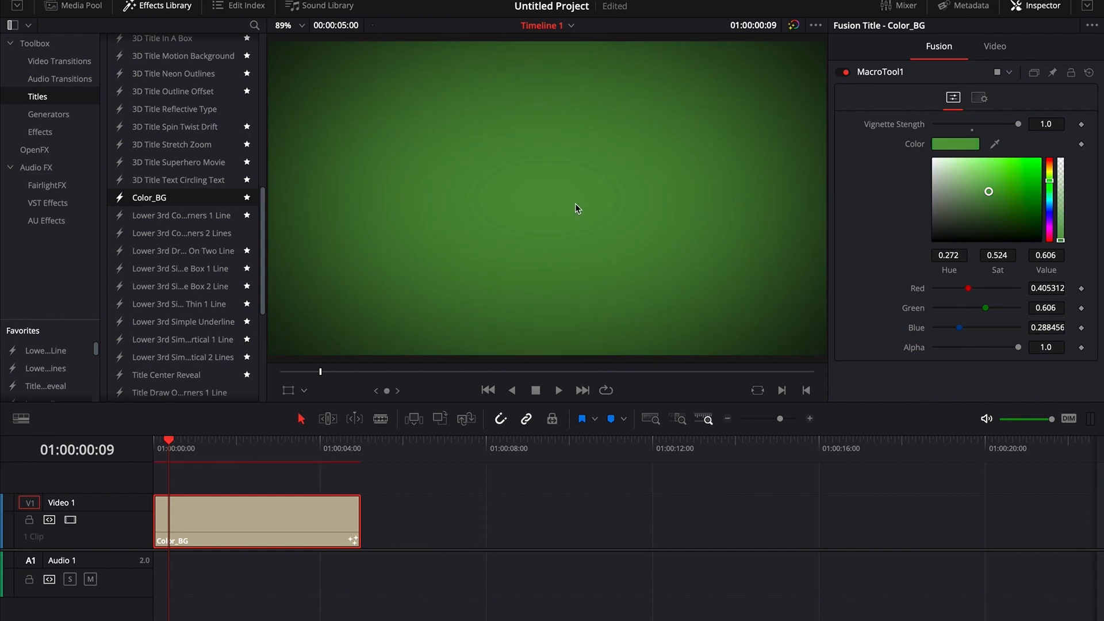
drag(1051, 180, 1050, 168)
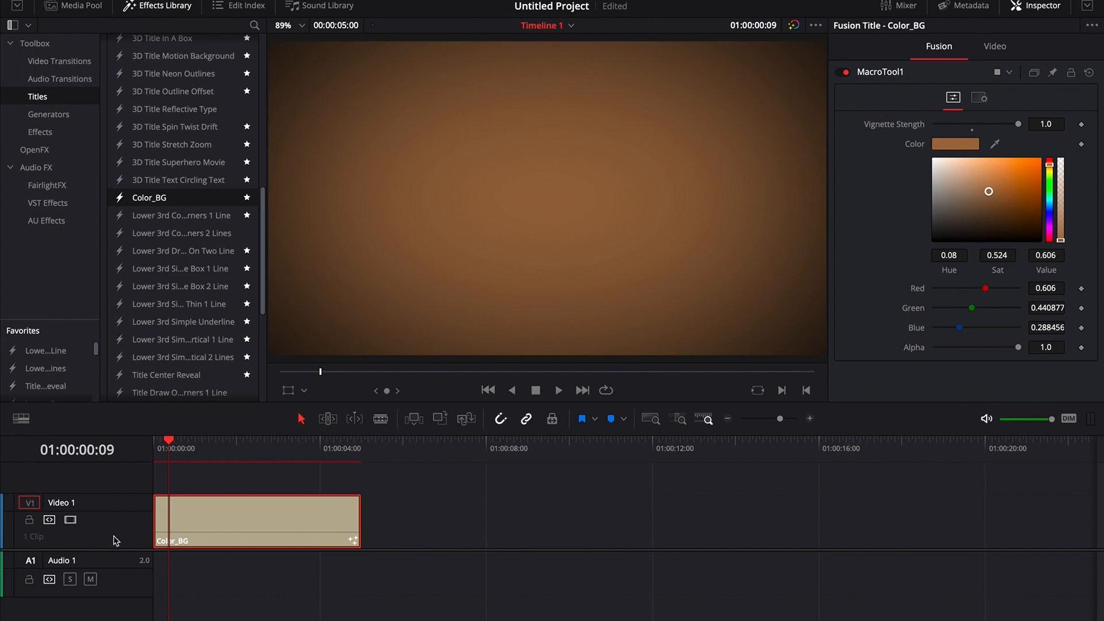
- Keyframe the Color_BG colour from green, hue 0.24, at the clip's start to blue, hue 0.648, at 01:00:02:08
drag(170, 456, 116, 457)
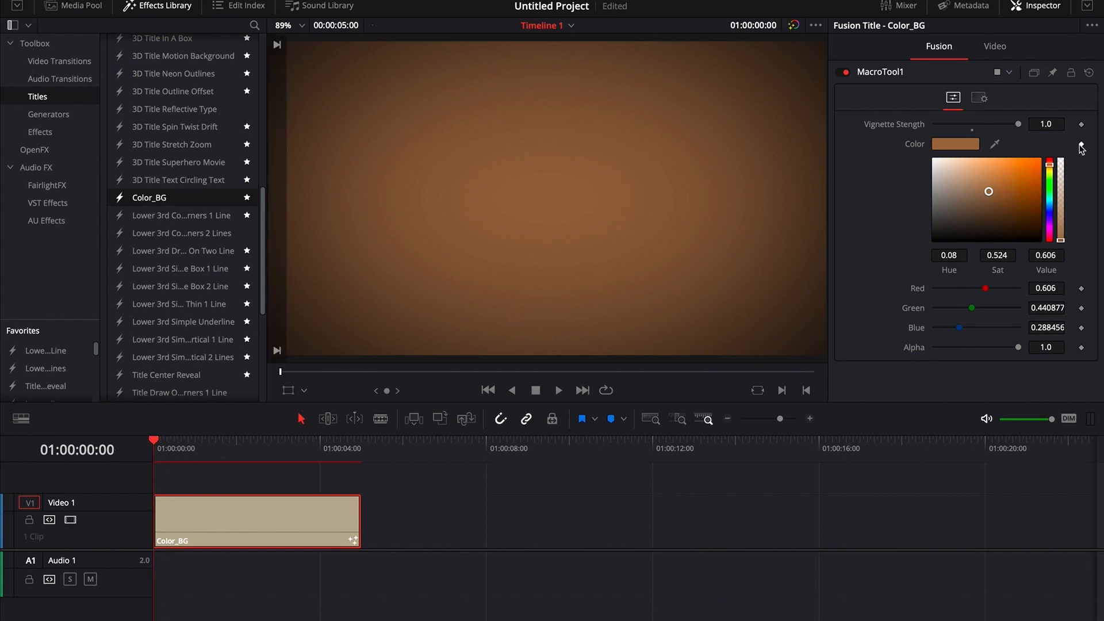
mouse_move(1050, 168)
mouse_down()
mouse_move(1050, 217)
mouse_move(1050, 177)
mouse_up()
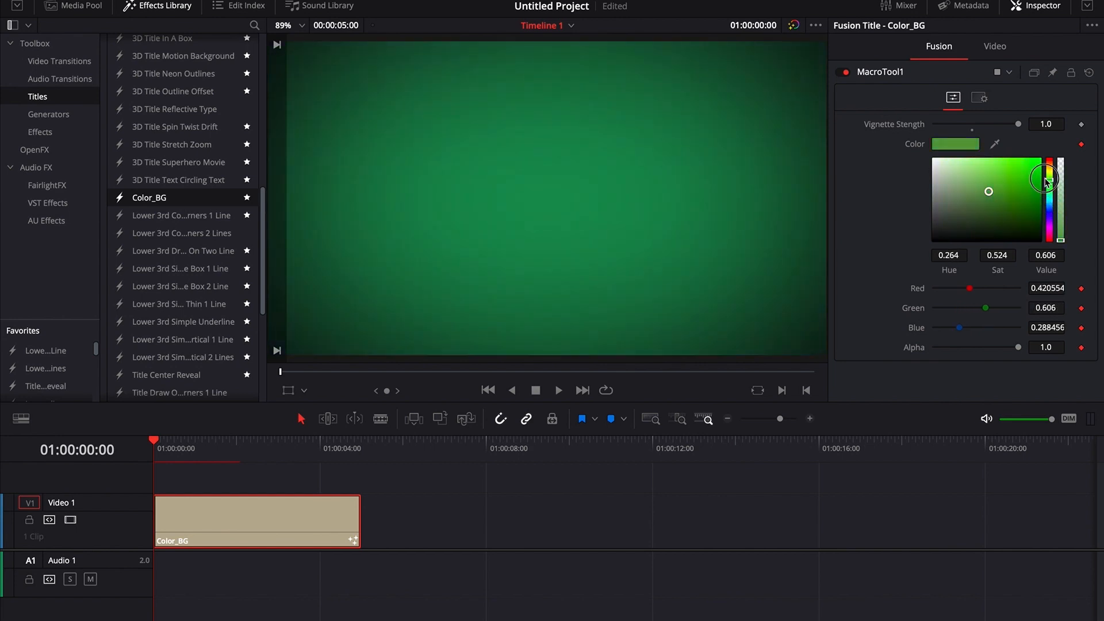
drag(155, 445, 250, 447)
drag(1052, 179, 1053, 214)
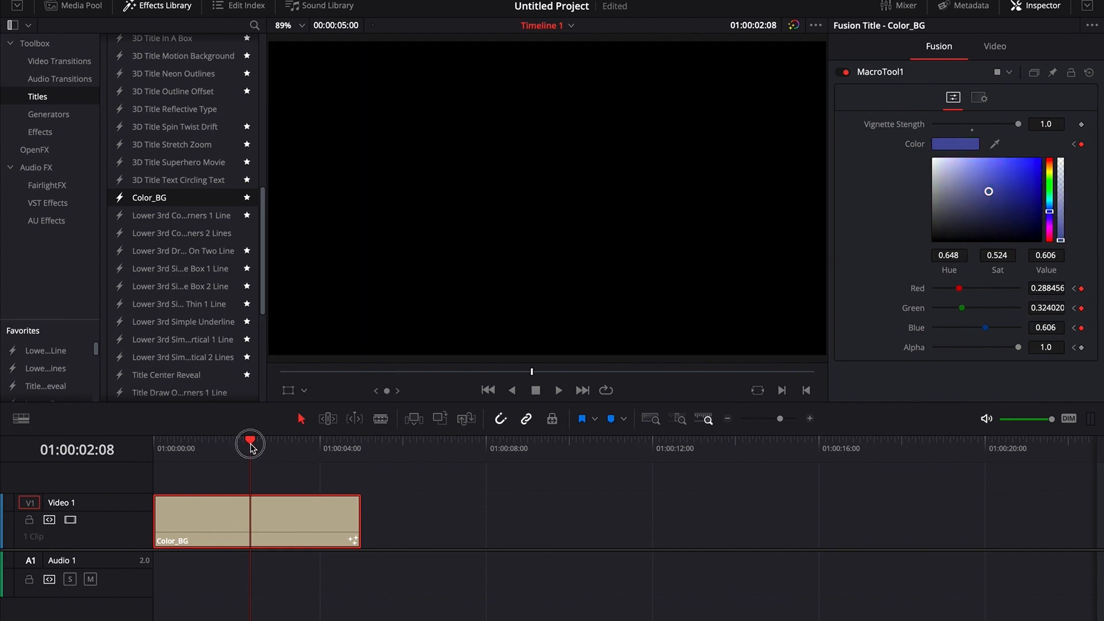
- Play the Color_BG clip from its start to its end to review the animated background colour
drag(249, 443, 156, 447)
key(space)
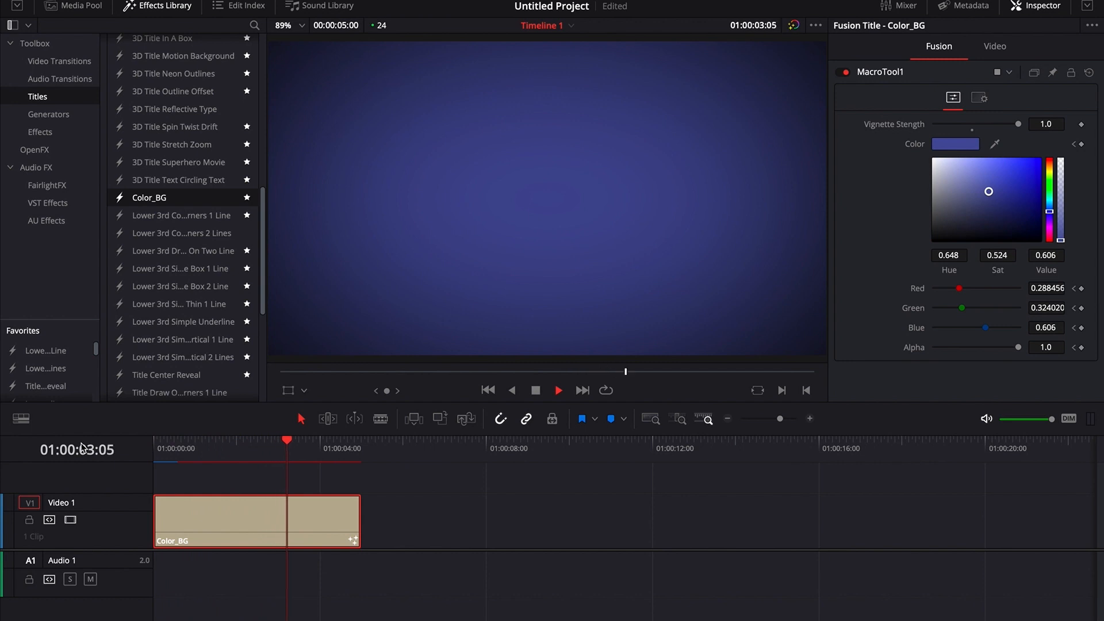
key(space)
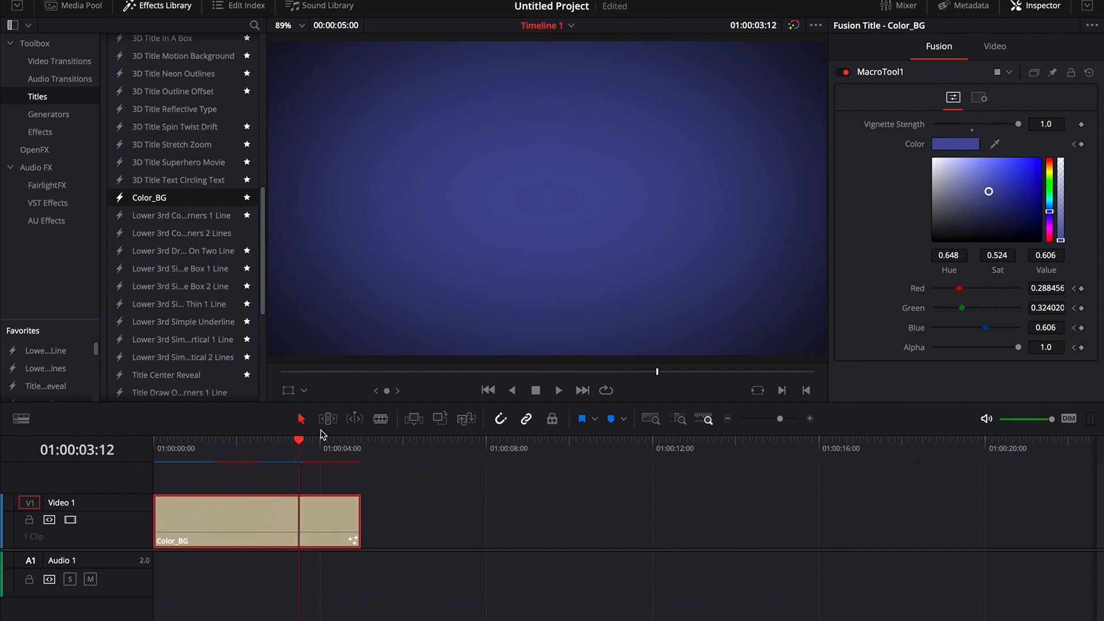
drag(297, 440, 118, 486)
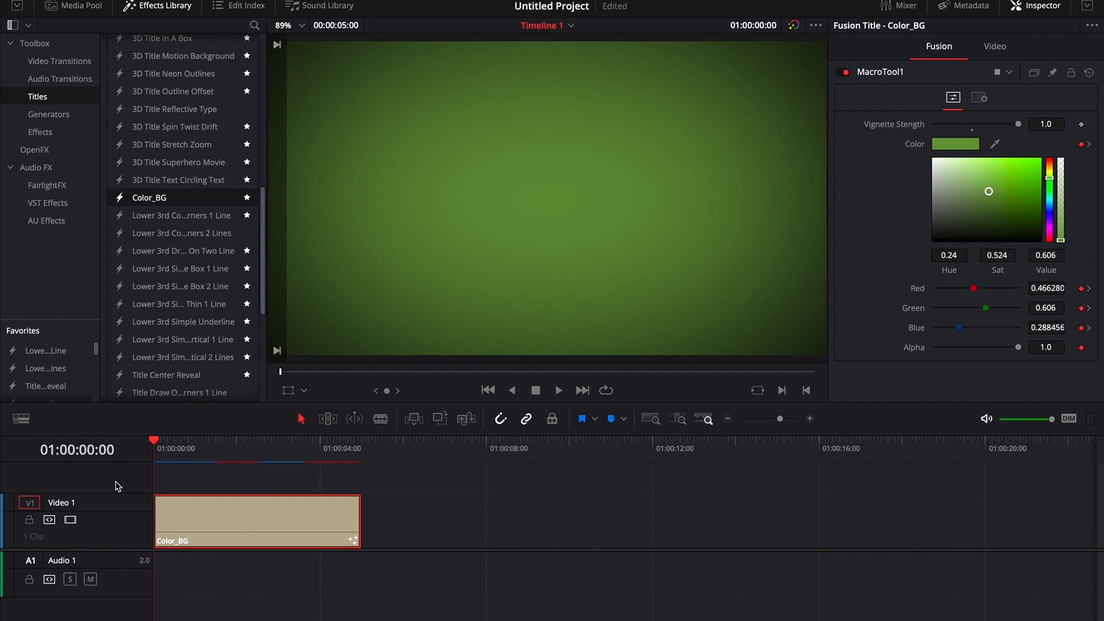
key(space)
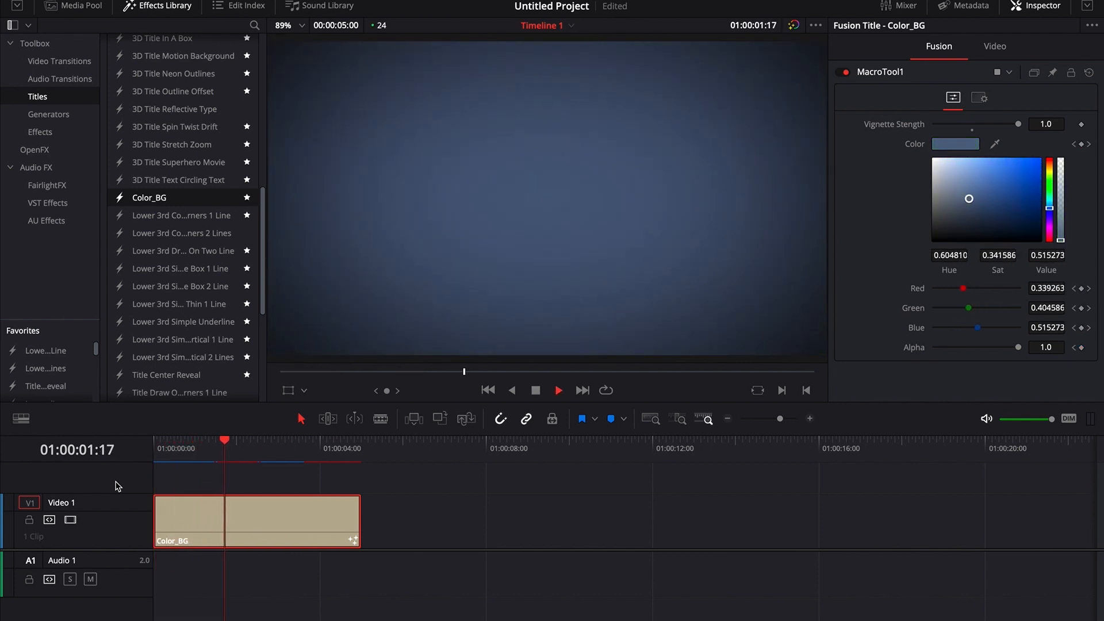
key(space)
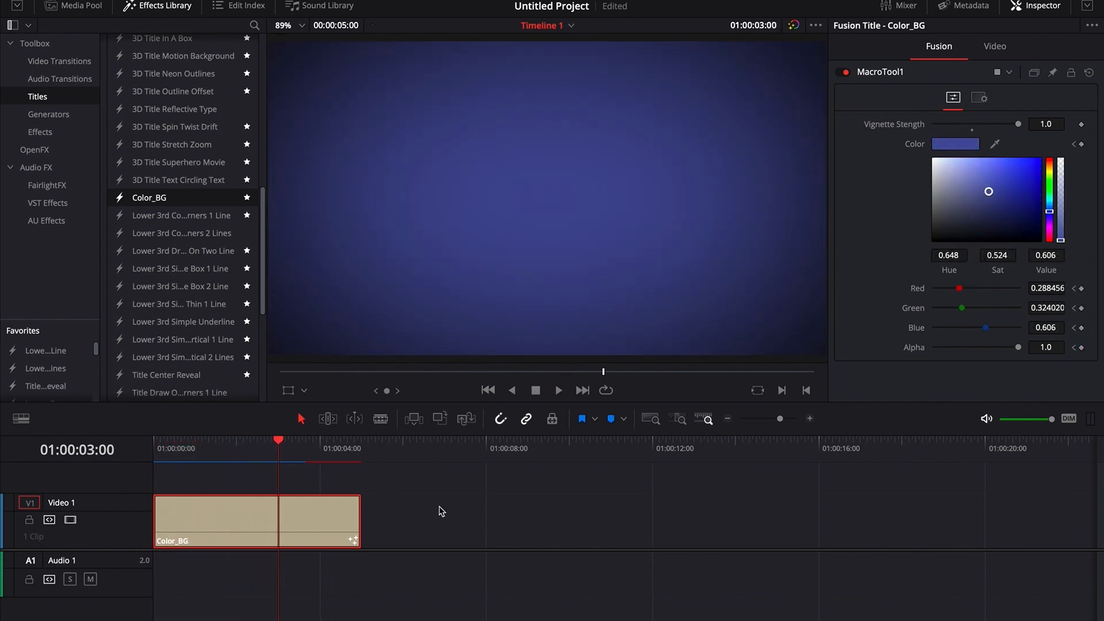
key(space)
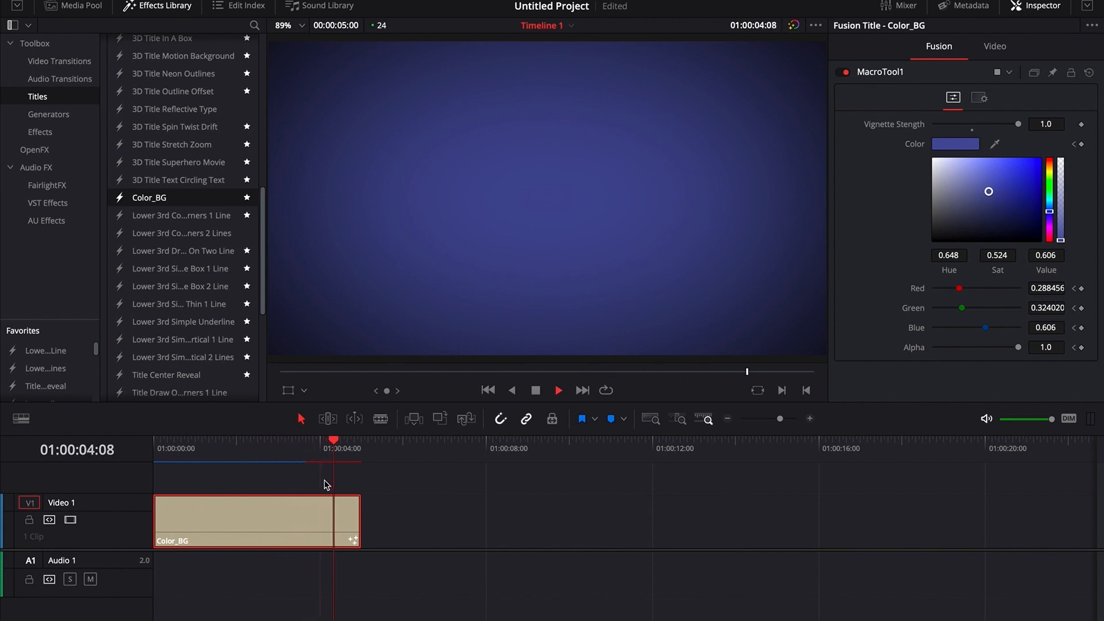
key(space)
drag(337, 447, 290, 453)
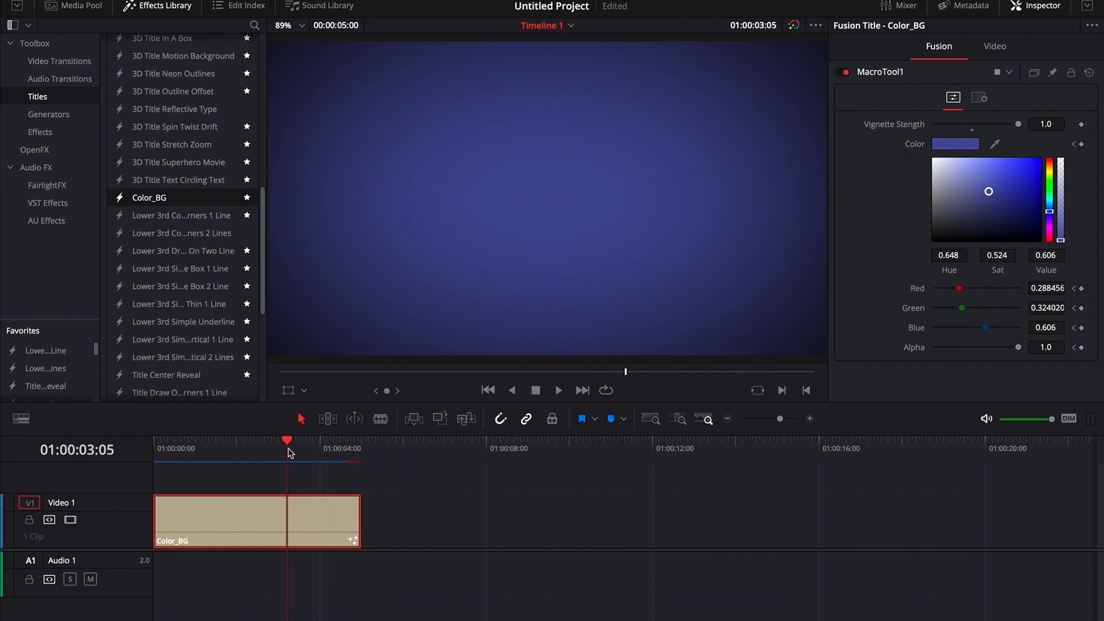
key(space)
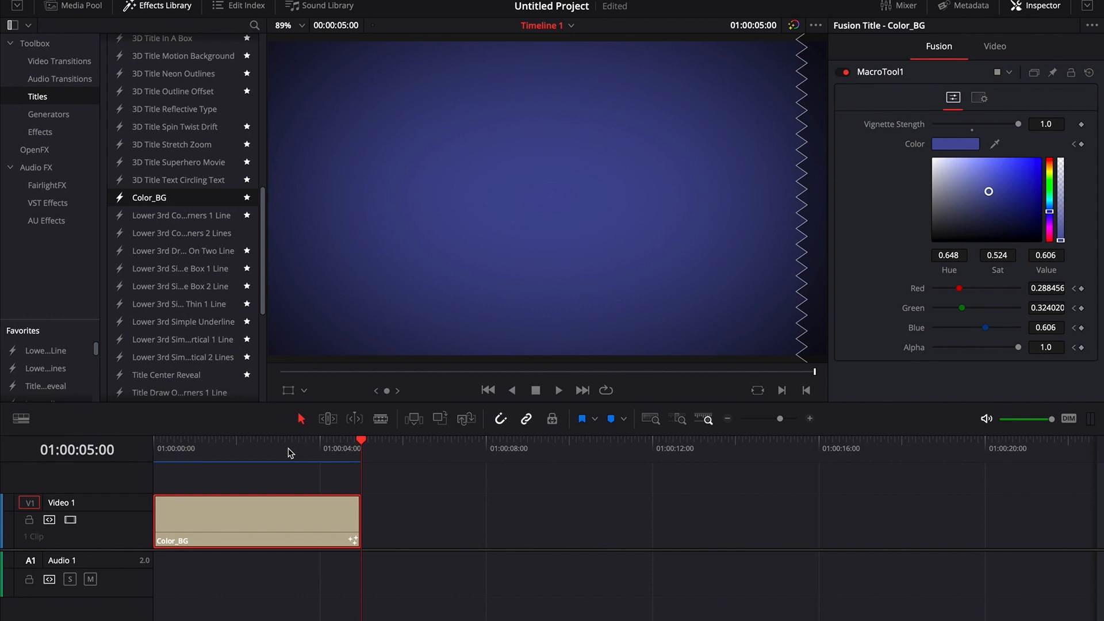
- Delete the Color_BG clip from the Video 1 track and return the playhead to the timeline's start
key(Delete)
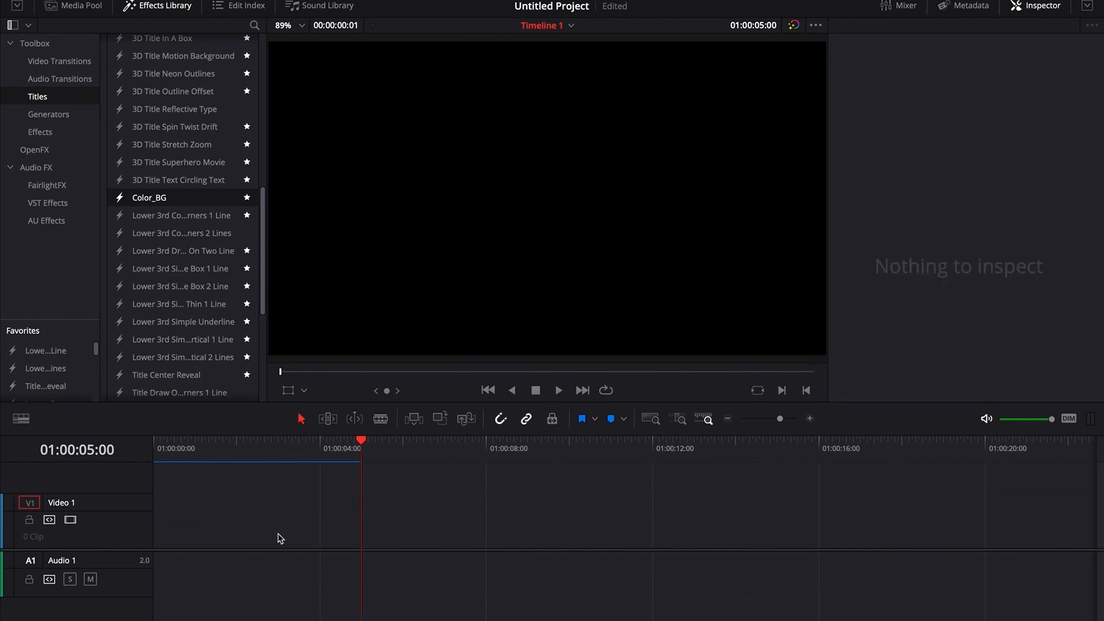
drag(362, 444, 9, 458)
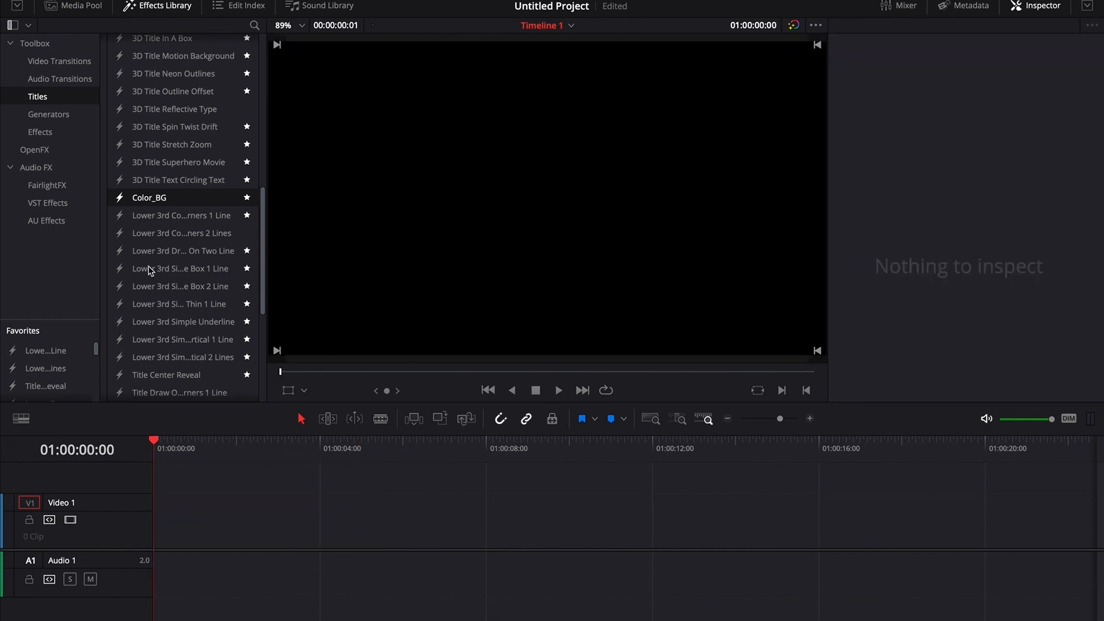
- Create a new Fusion composition in the Master bin with the default settings and open it for node editing
click(64, 6)
right_click(167, 224)
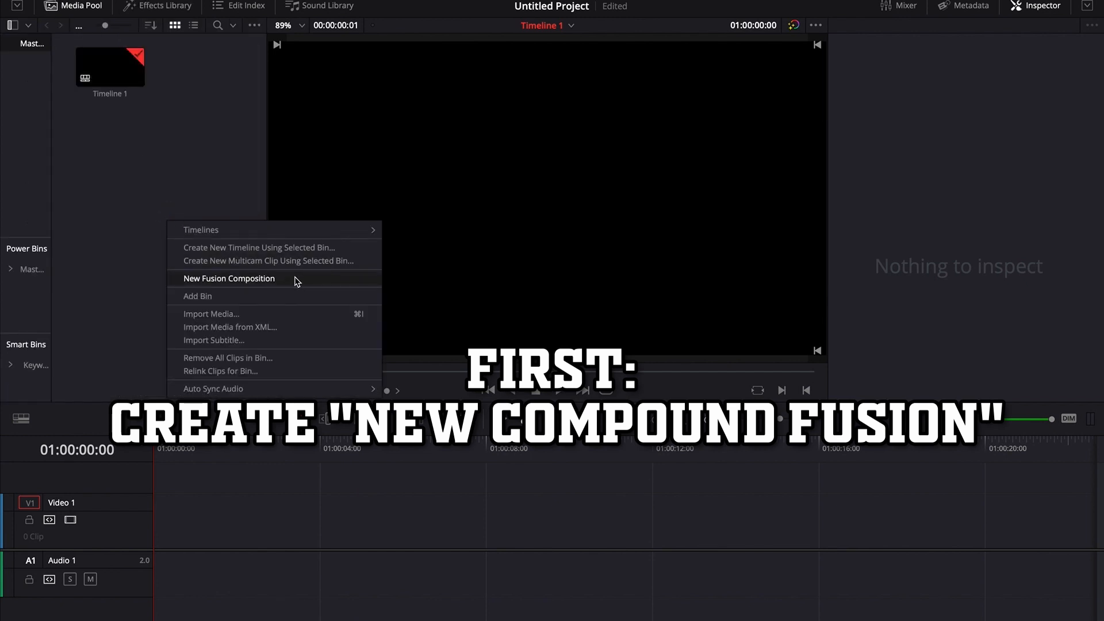
click(295, 280)
click(644, 395)
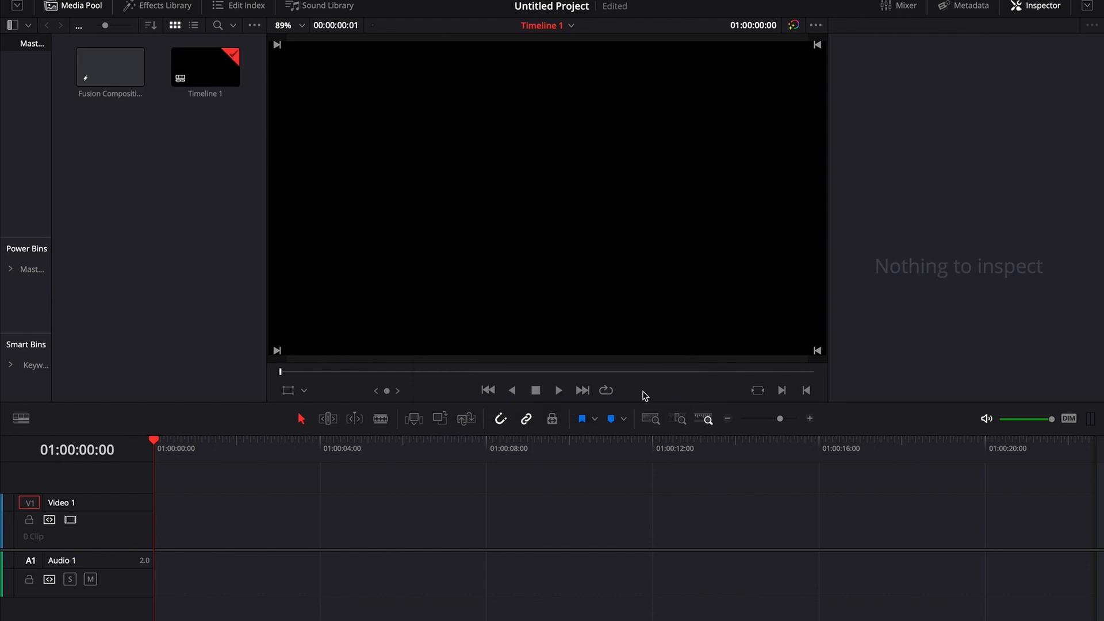
click(113, 78)
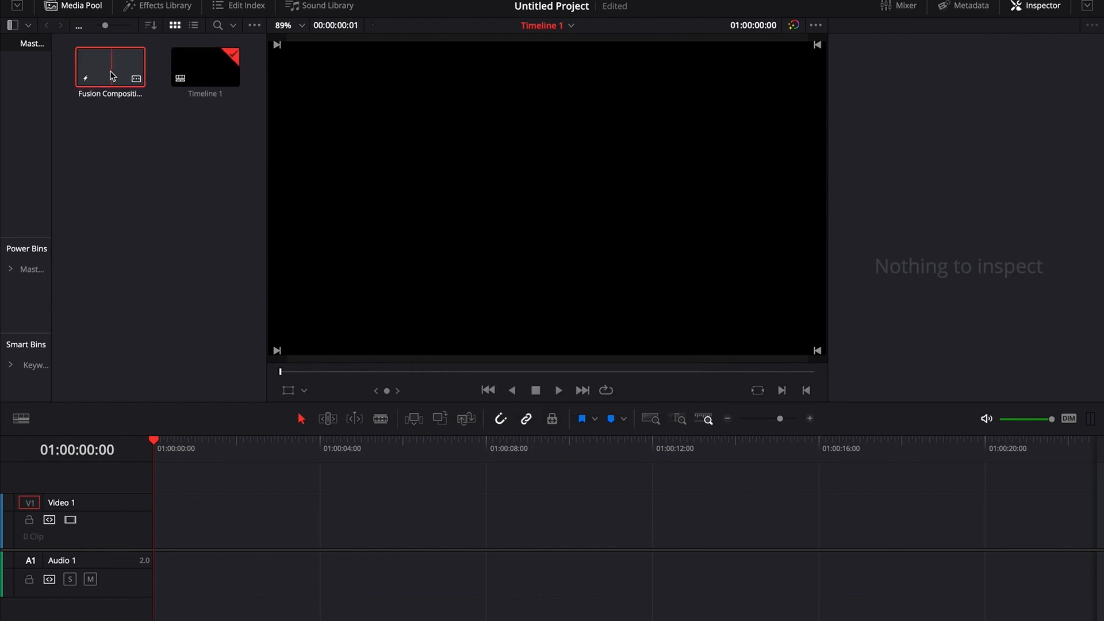
double_click(112, 76)
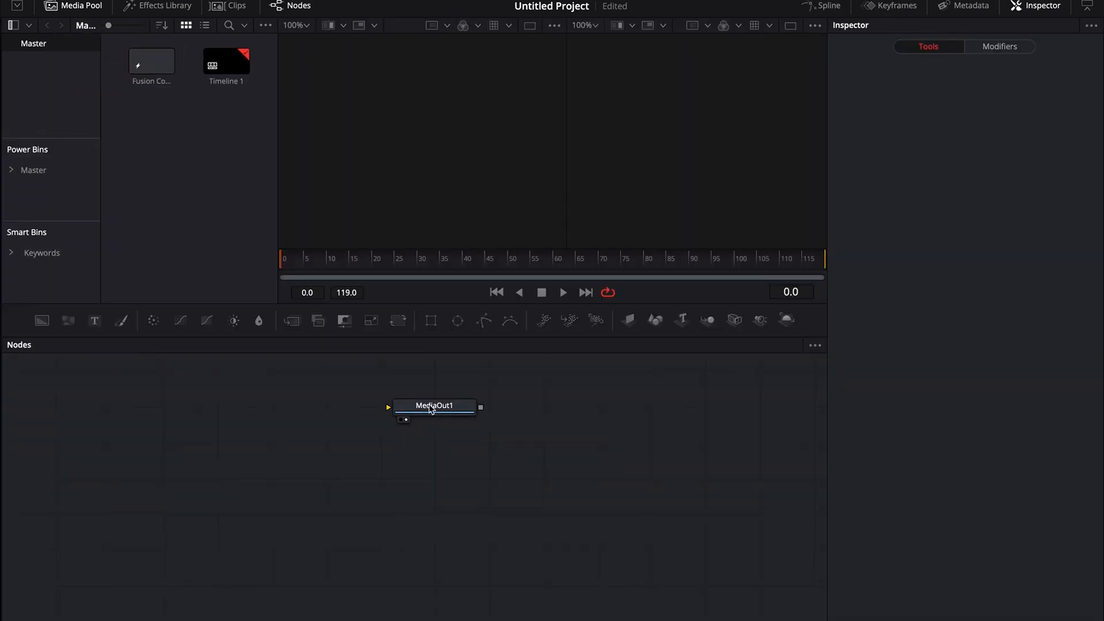
- Move the MediaOut1 node aside to make room and feed it from a new Background node
drag(434, 406, 660, 478)
click(293, 462)
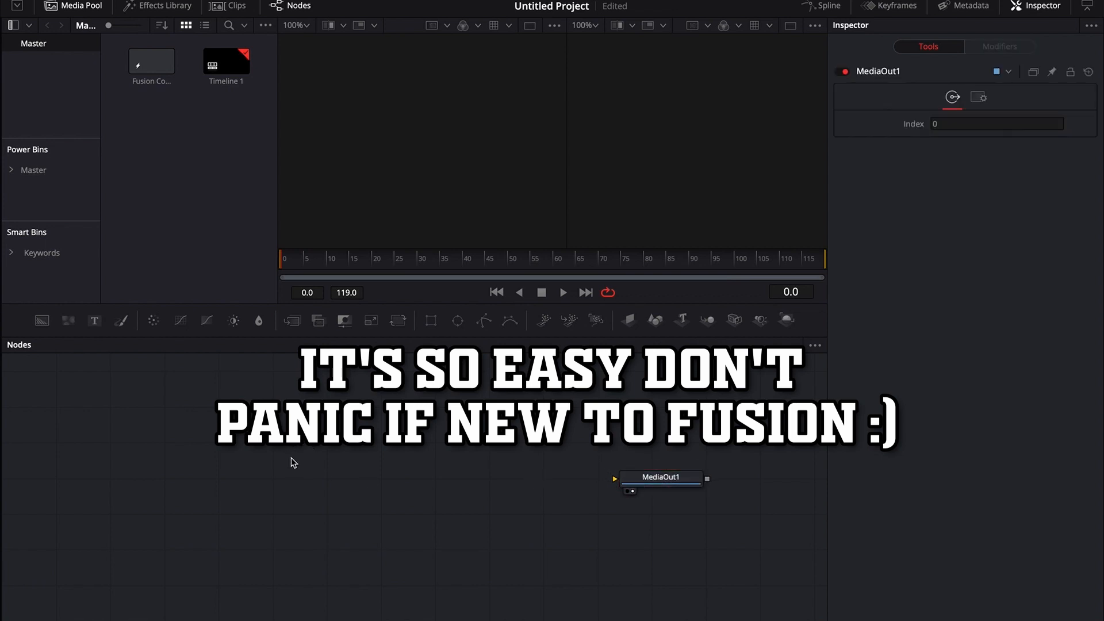
click(41, 321)
drag(302, 454, 615, 479)
mouse_move(284, 489)
mouse_down()
mouse_move(274, 458)
mouse_move(285, 475)
mouse_up()
click(306, 421)
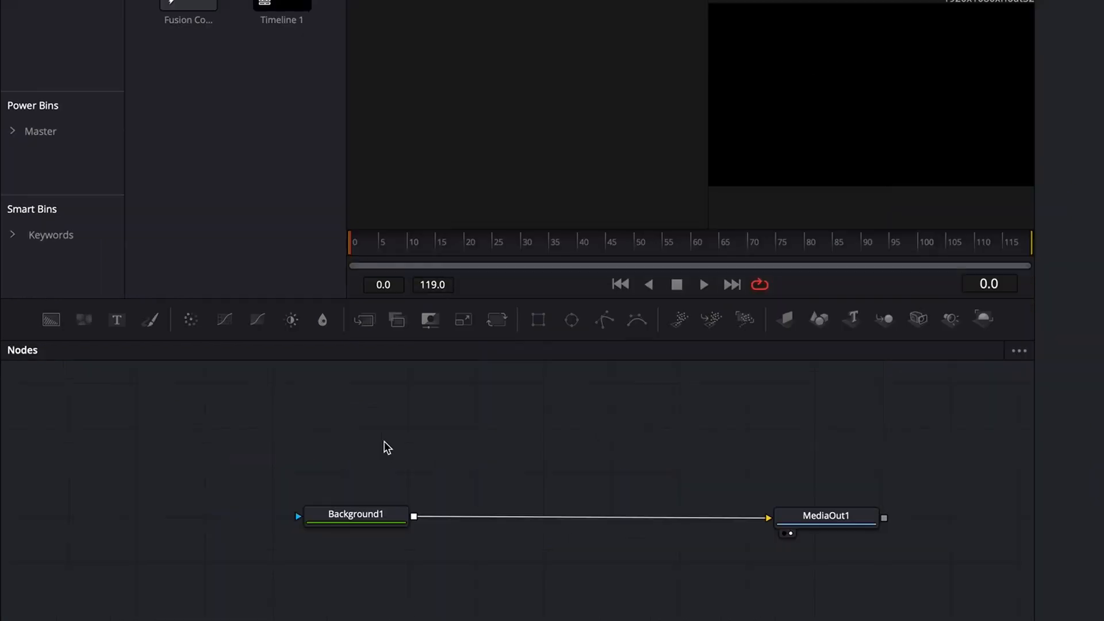
- Add a second Background node merged over Background1, and spread out the connected nodes
click(51, 320)
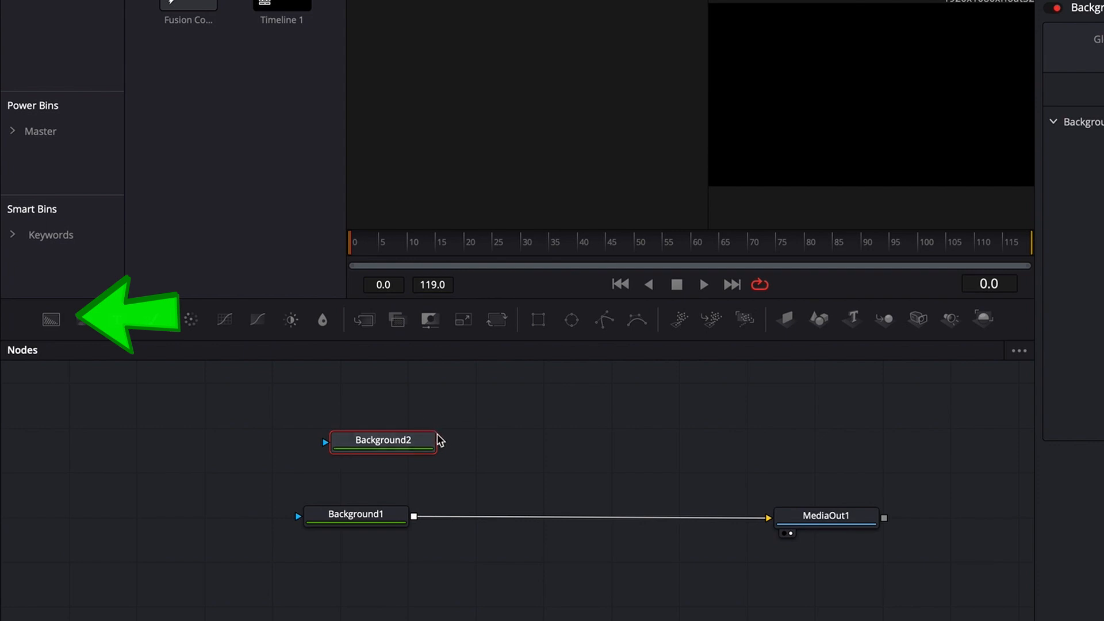
drag(441, 443, 413, 515)
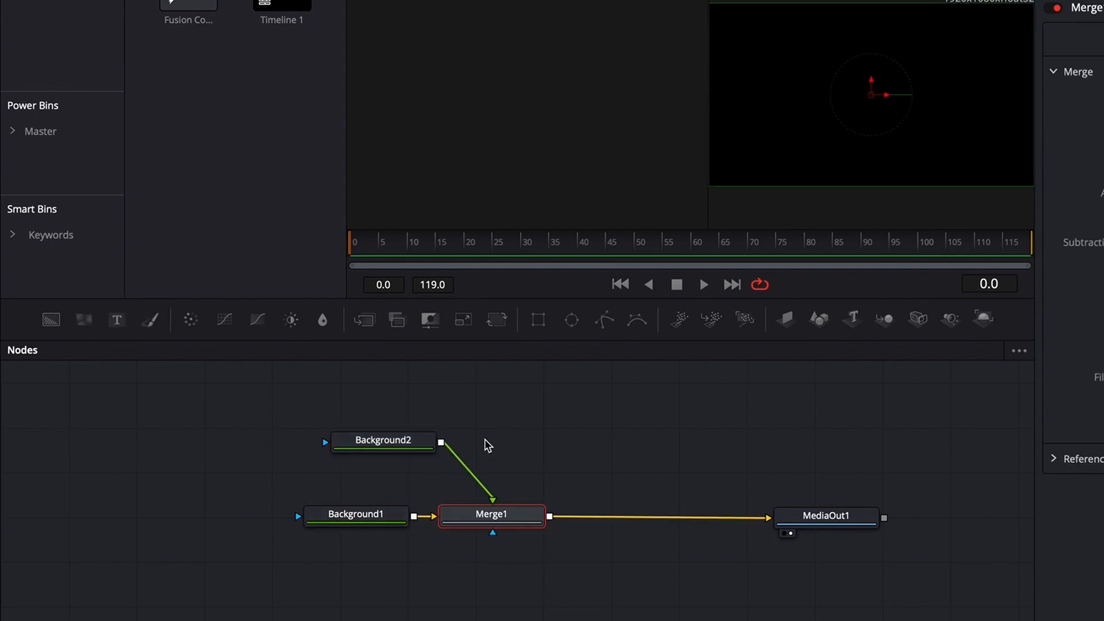
drag(409, 446, 527, 437)
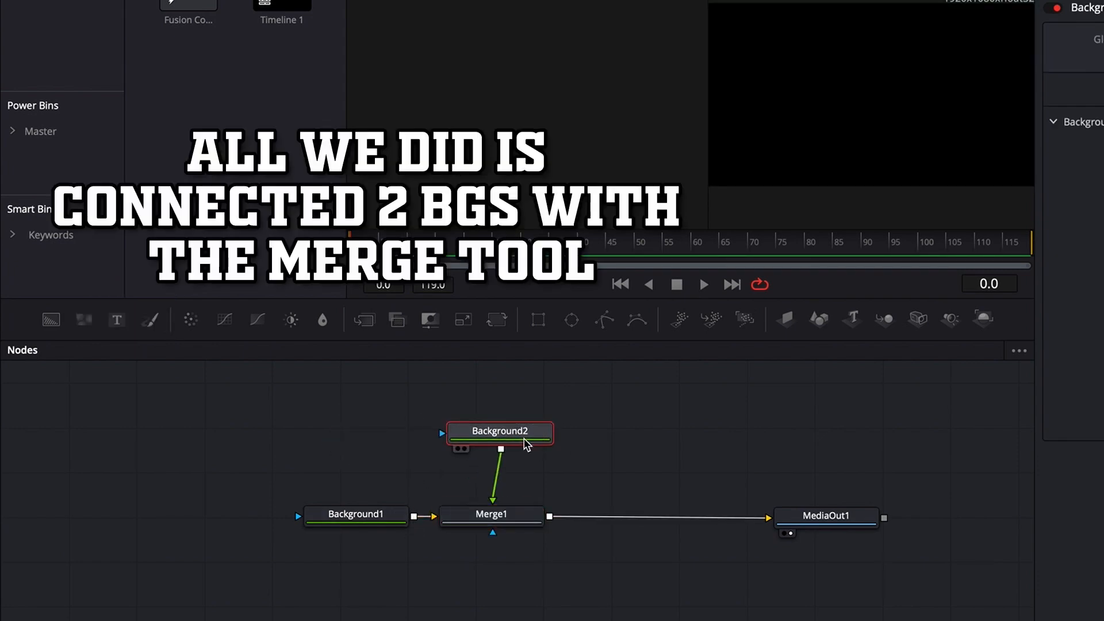
drag(482, 530, 551, 554)
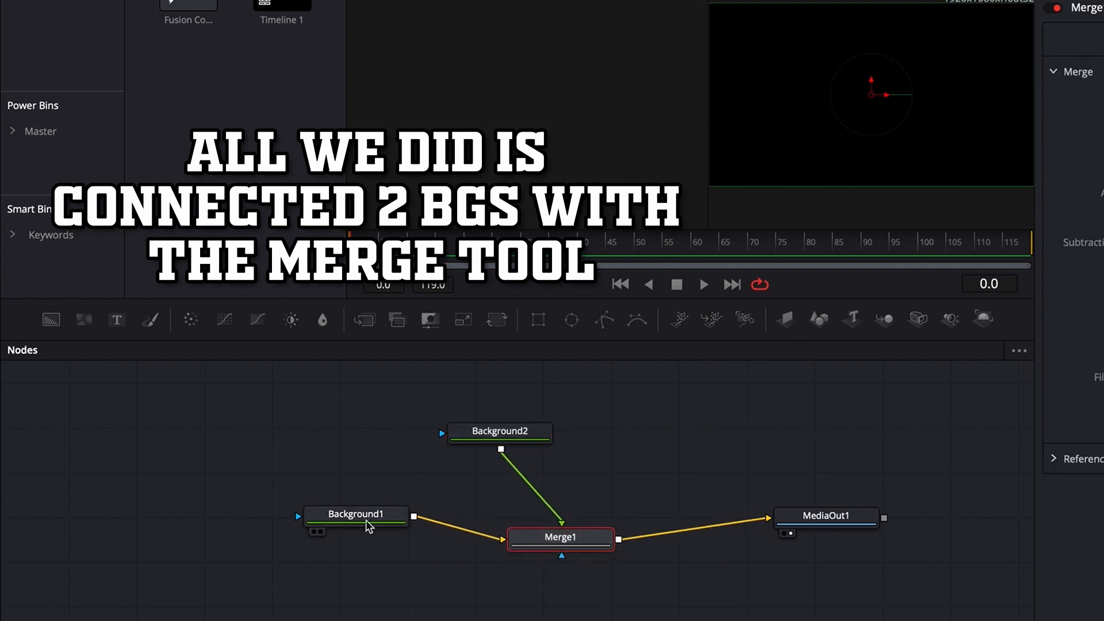
click(372, 521)
drag(373, 520, 364, 542)
- Place the Background2 node above Merge1 and attach an Ellipse mask to it
drag(513, 434, 563, 465)
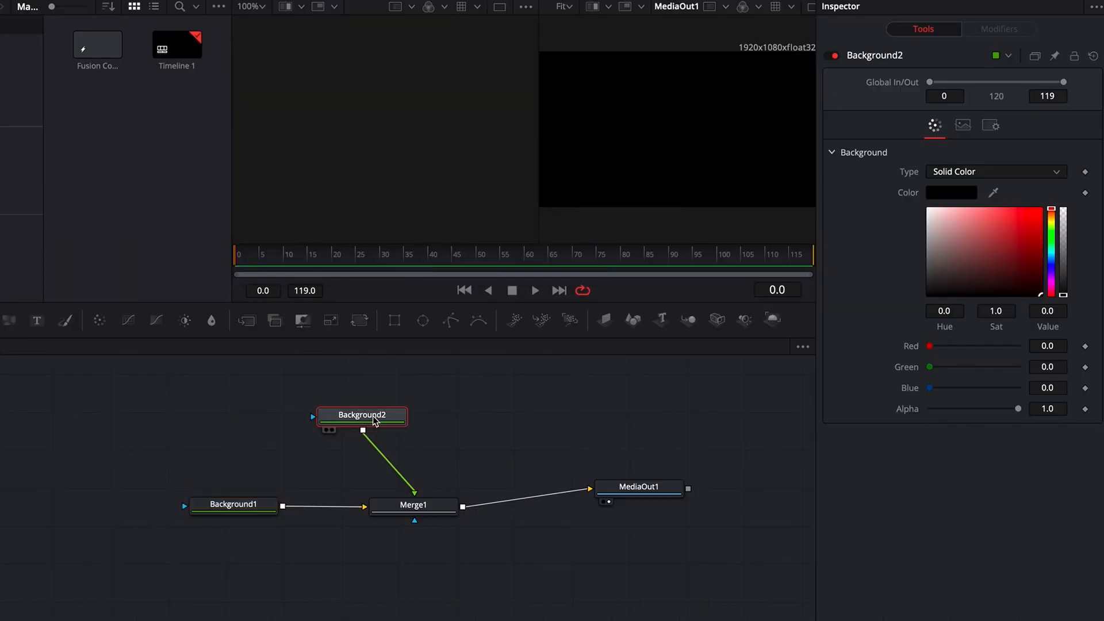
drag(415, 444, 416, 442)
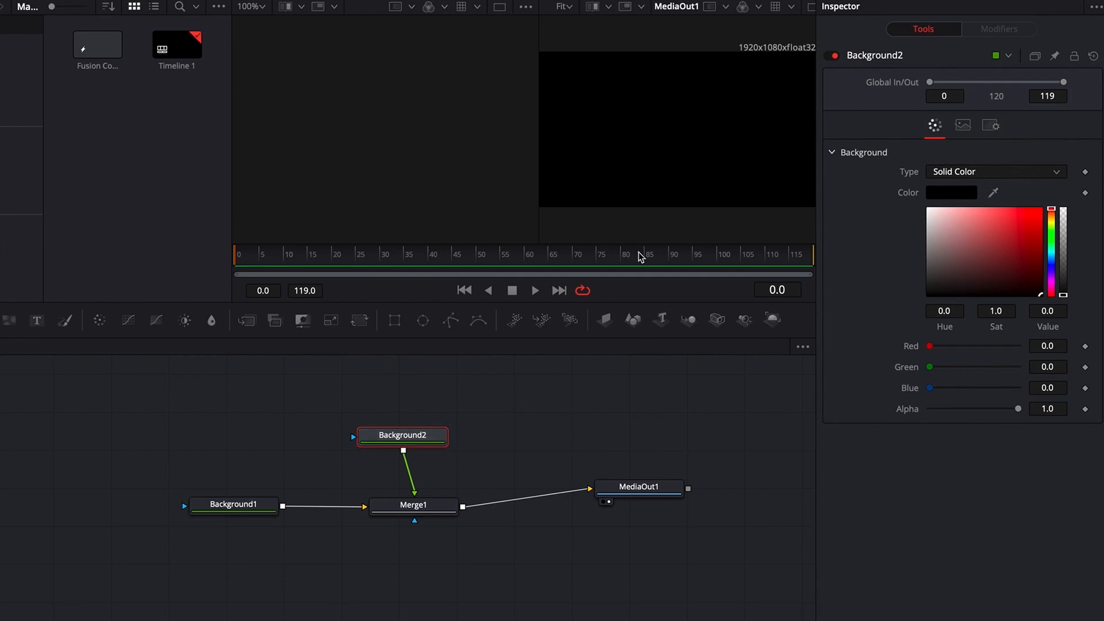
click(423, 320)
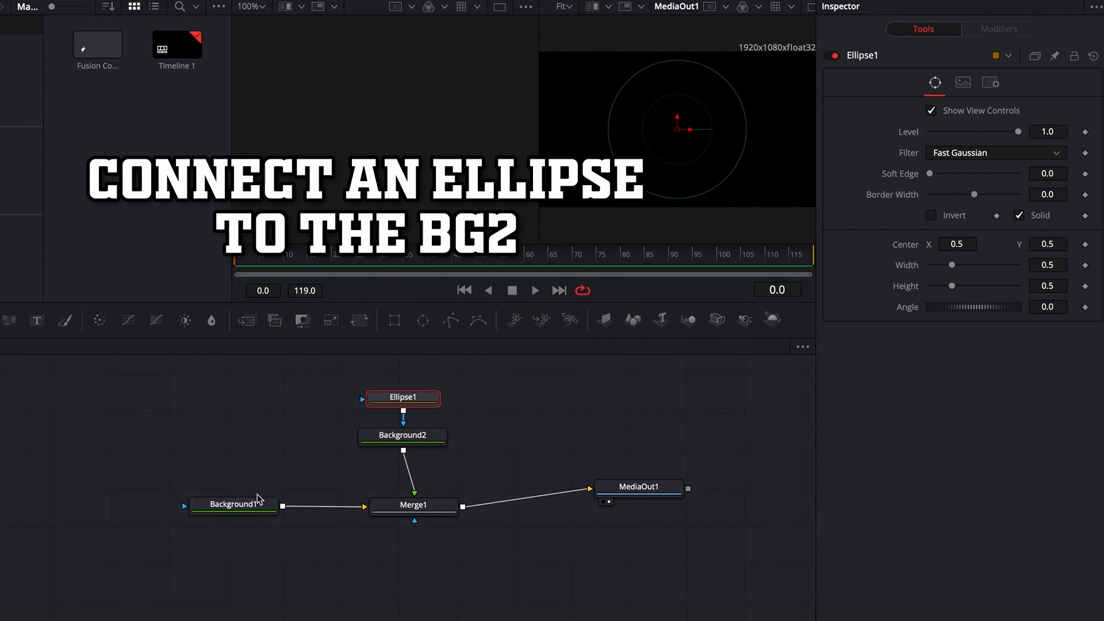
- Change Background1's solid colour to bright mint green with hue 0.448, saturation 1.0 and value 1.0
click(247, 511)
drag(1025, 240, 1070, 193)
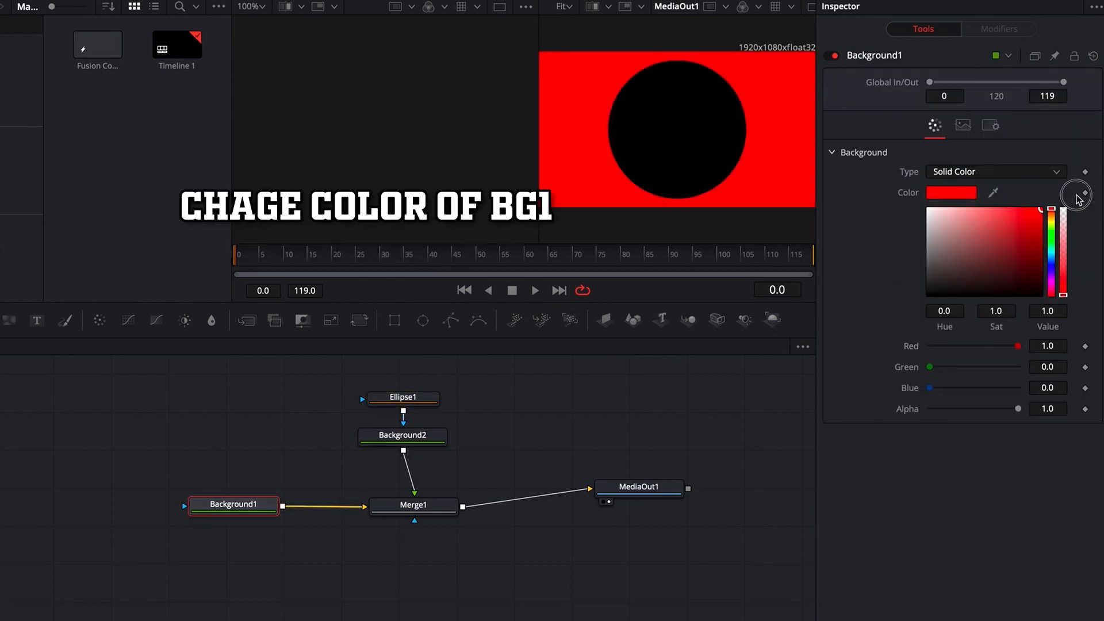
drag(1053, 232, 1054, 251)
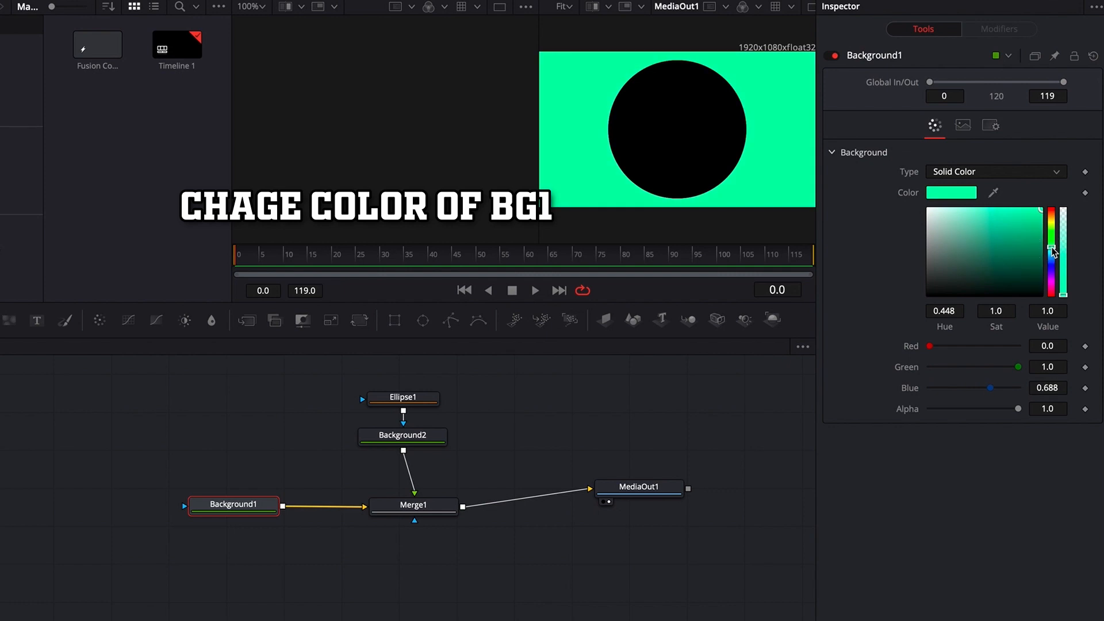
- Invert the Ellipse1 mask and enlarge it to width 0.976 and height 0.756
click(415, 402)
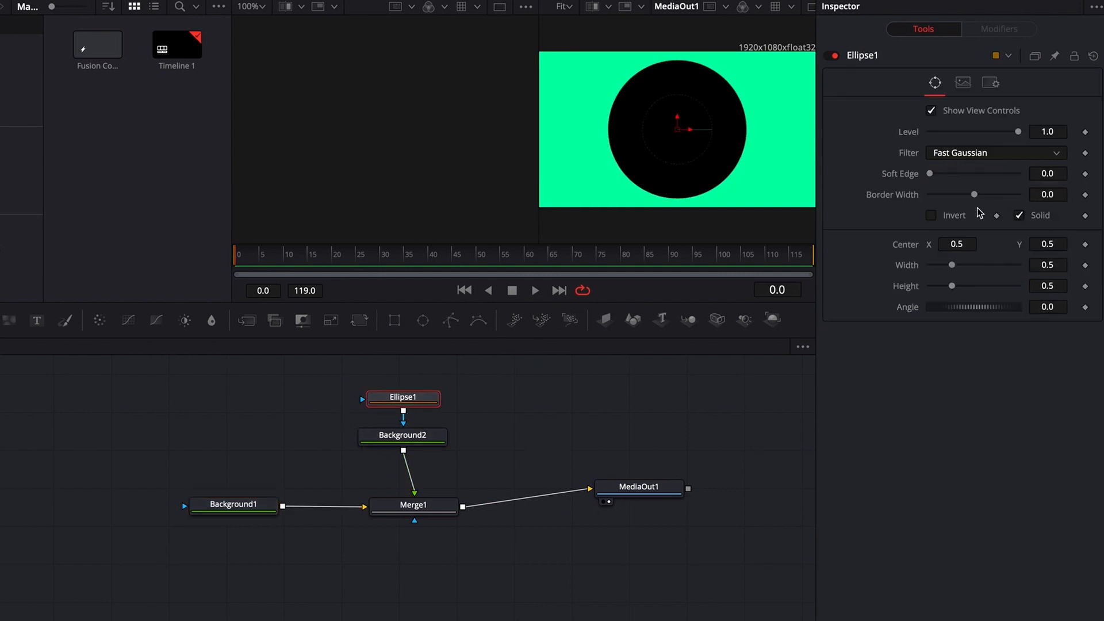
click(931, 216)
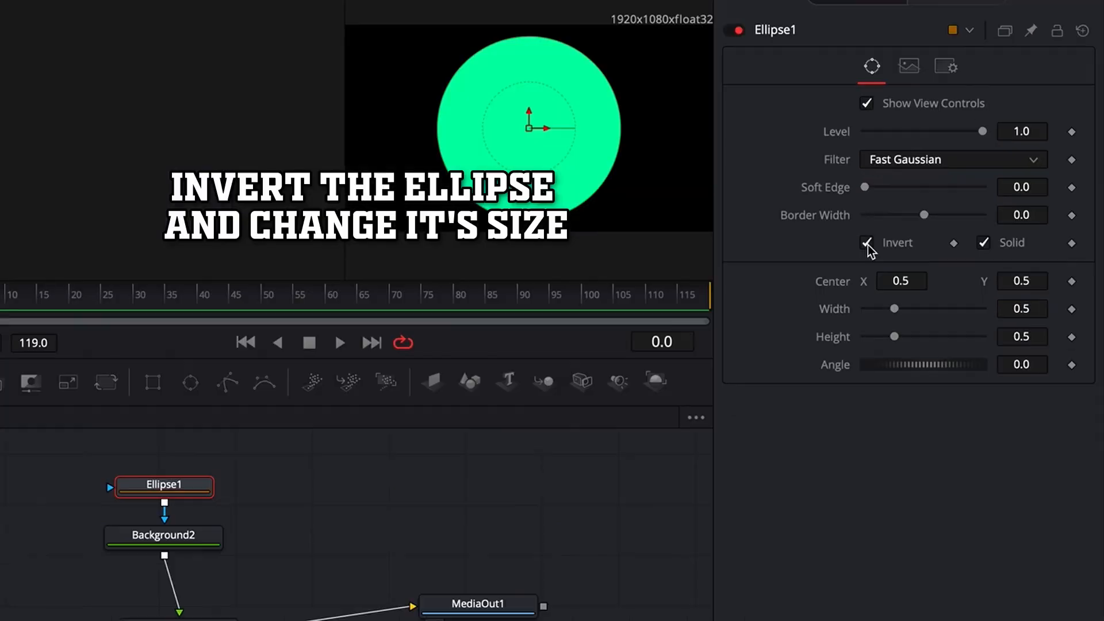
drag(896, 309, 911, 338)
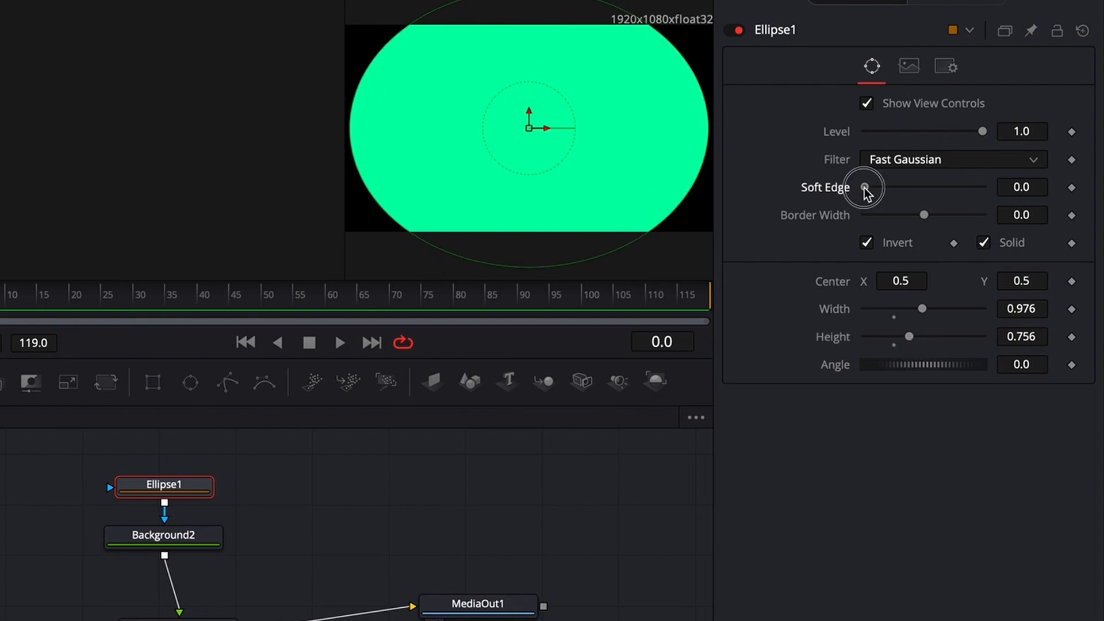
- Set the Ellipse1 mask's soft edge to 0.2 and lower Merge1's blend to 0.488
drag(865, 187, 1099, 185)
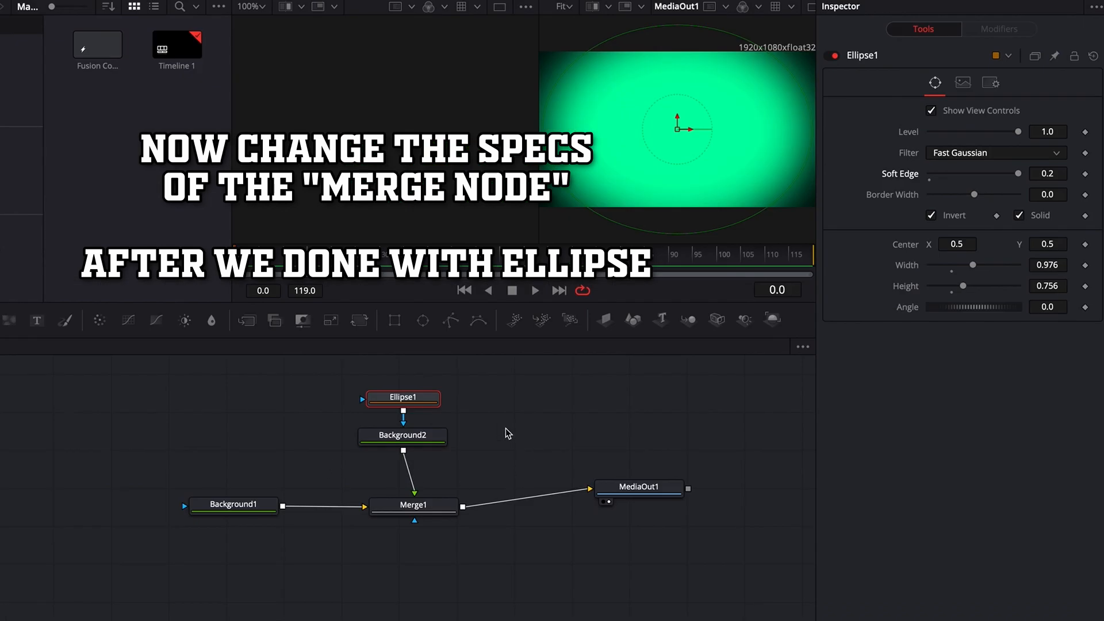
click(430, 504)
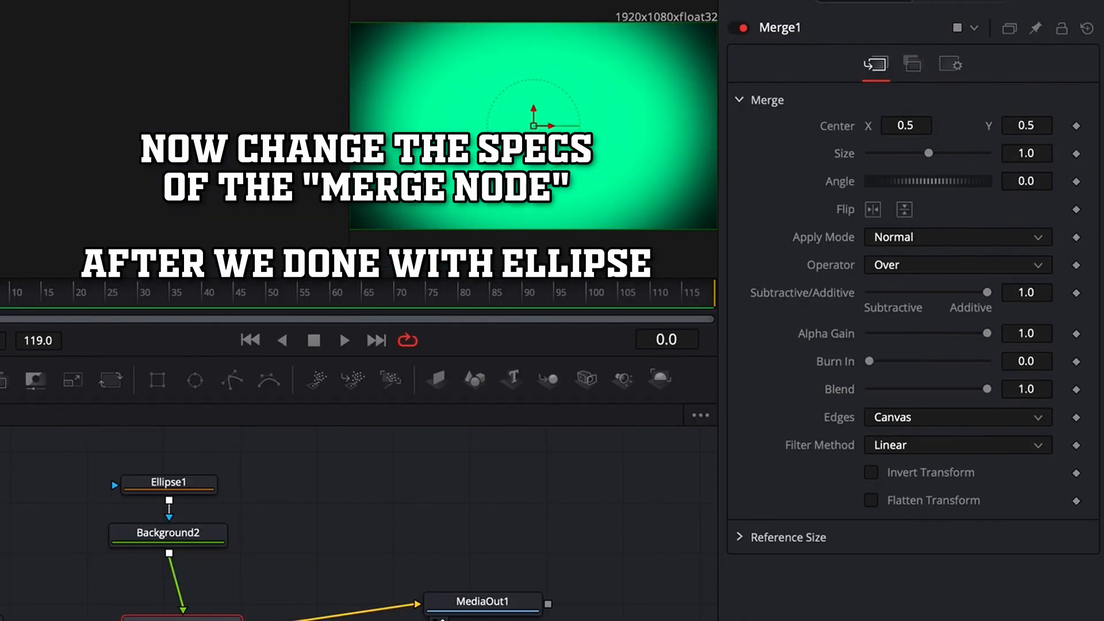
drag(986, 388, 929, 389)
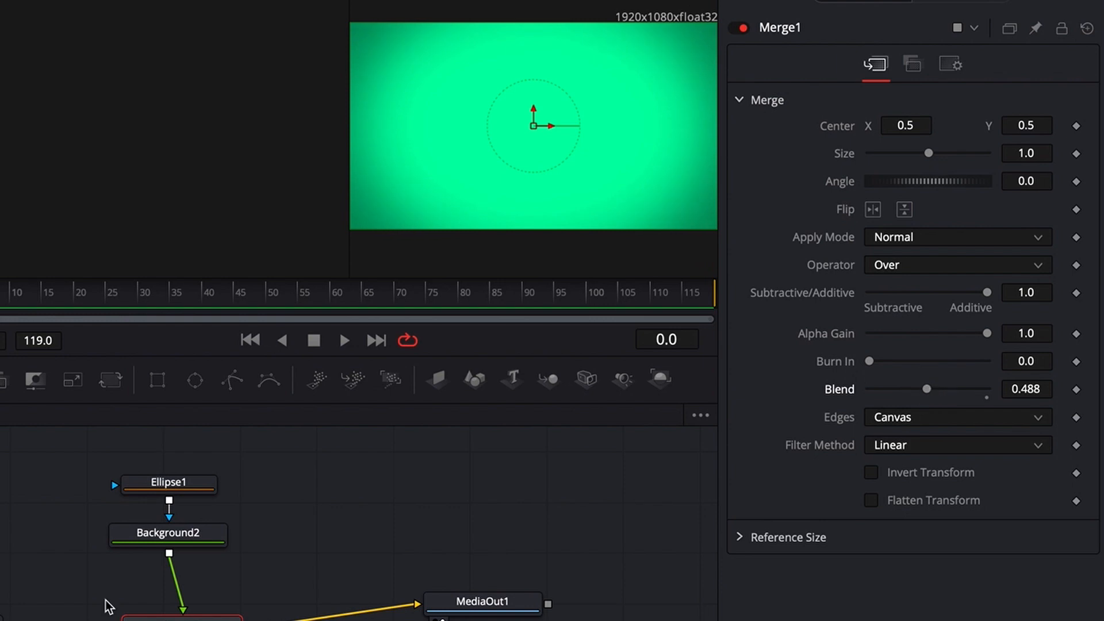
- Increase the Ellipse1 mask's soft edge to 0.4 for a smoother vignette falloff
click(187, 488)
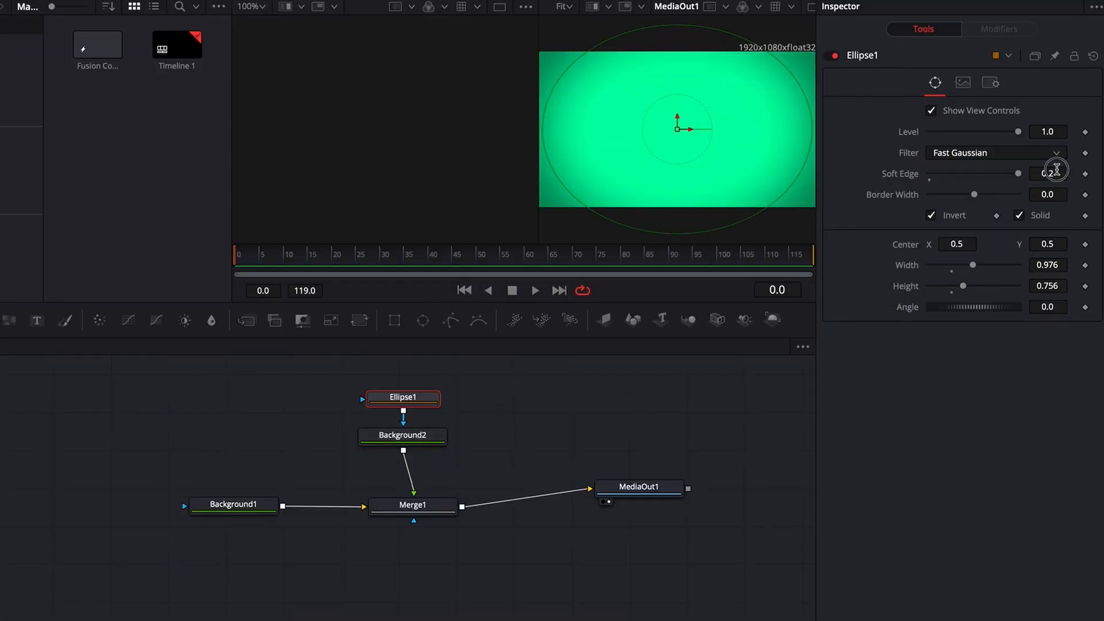
click(1038, 180)
text(0.4)
key(Return)
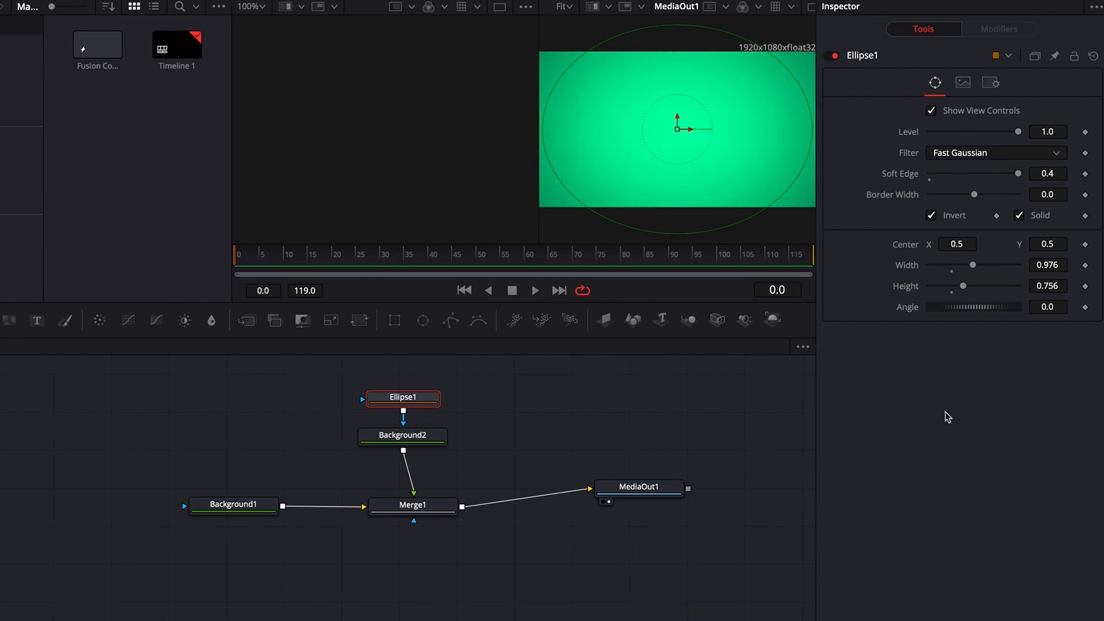
click(394, 440)
click(248, 506)
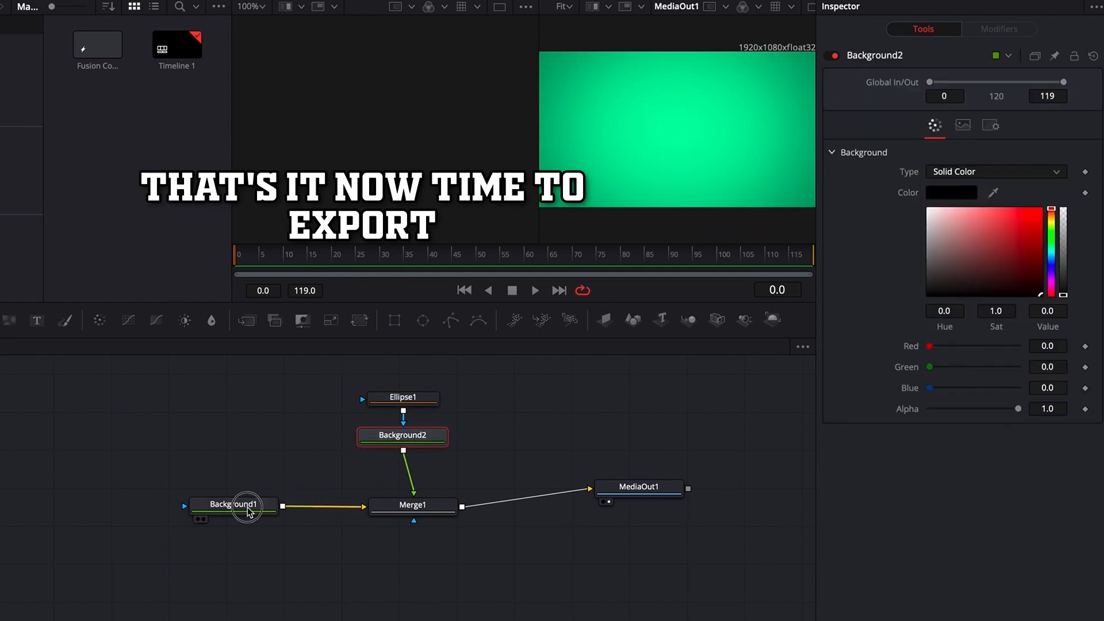
drag(176, 560, 489, 384)
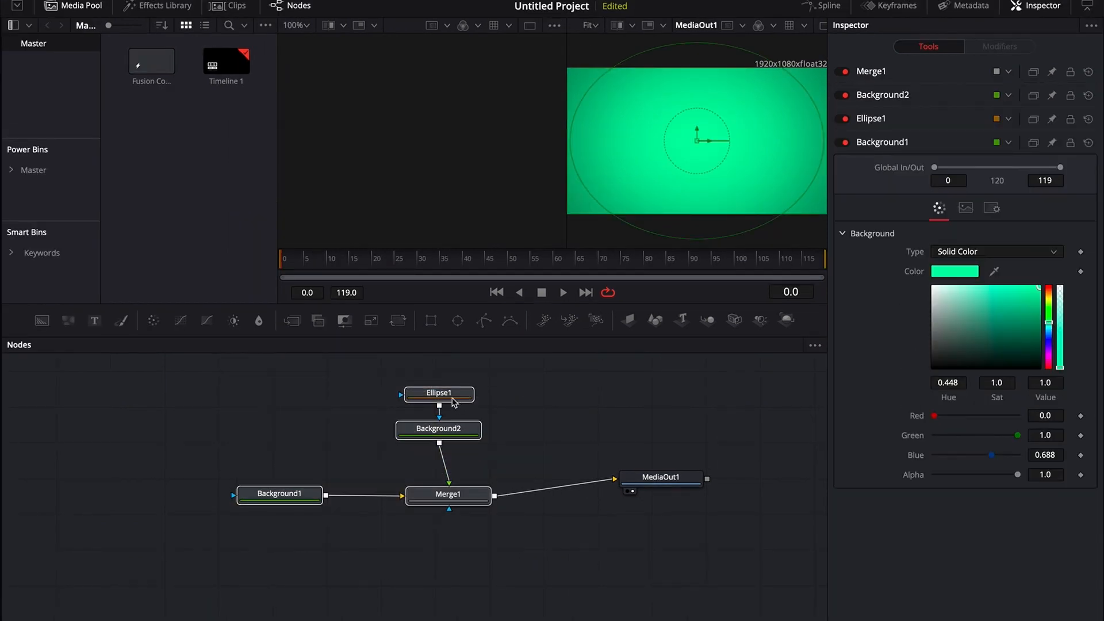
right_click(348, 438)
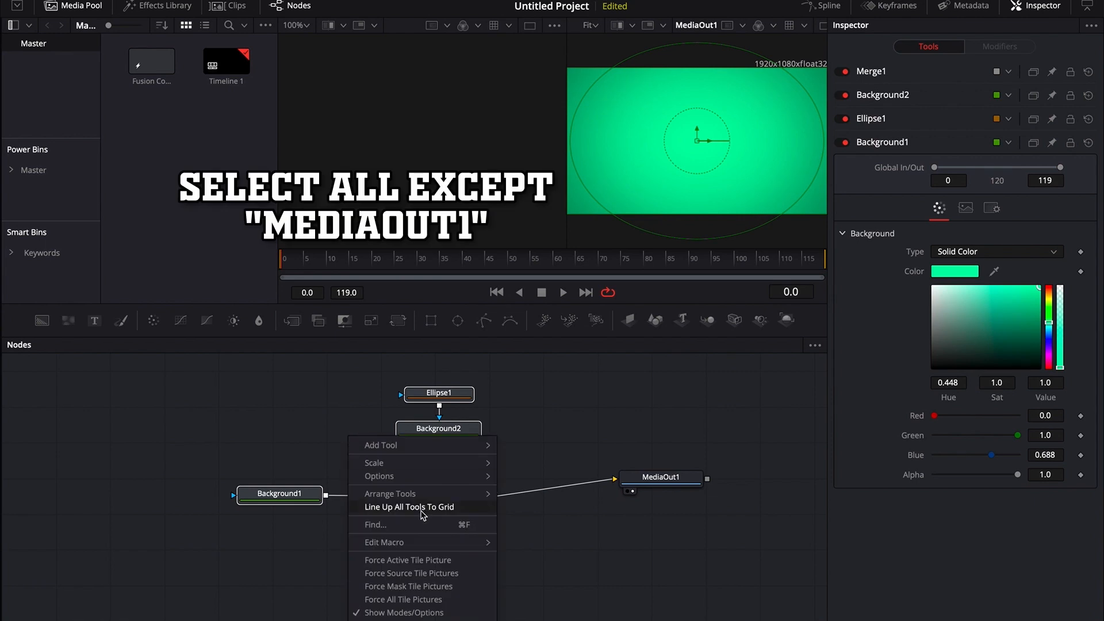
mouse_move(415, 542)
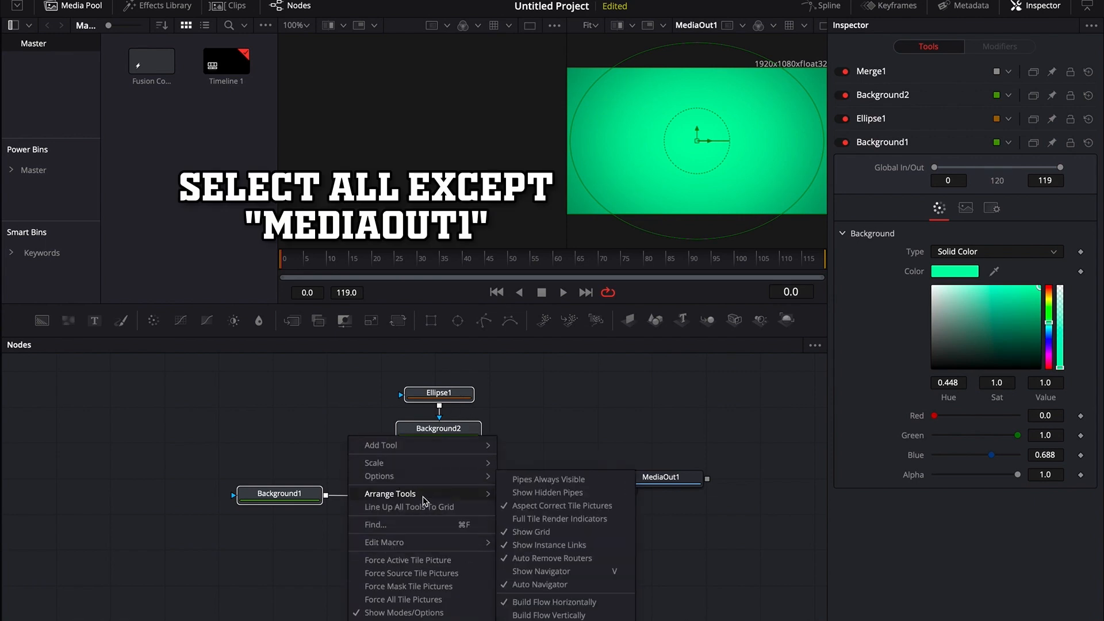
click(343, 365)
click(353, 406)
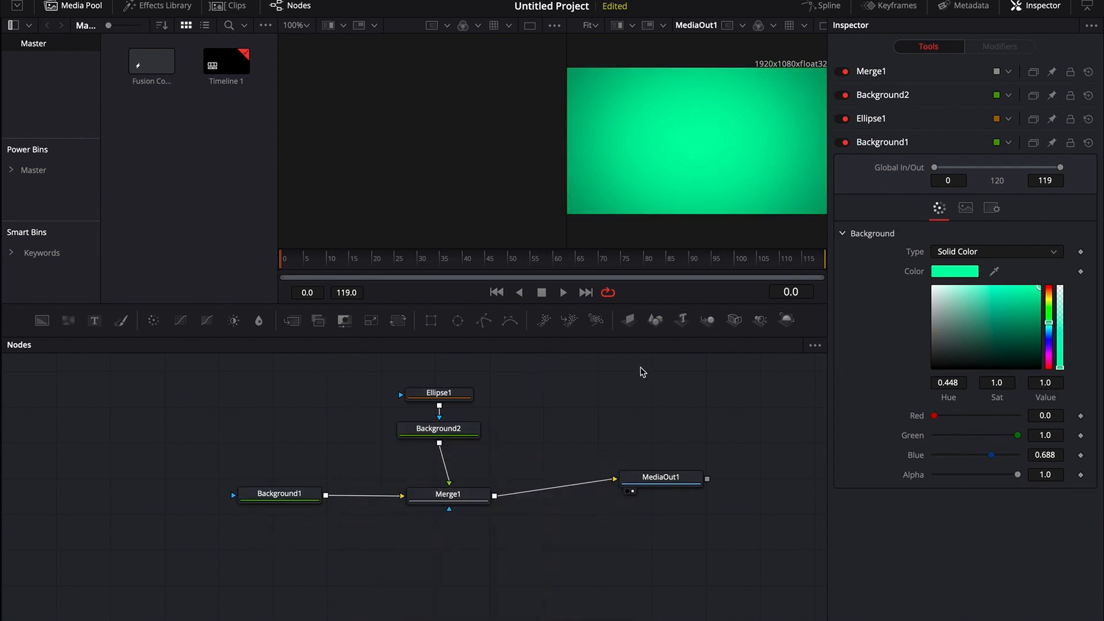
- Select all nodes except MediaOut1 and start creating a macro from them, moving the Macro Editor window clear
drag(573, 366, 236, 582)
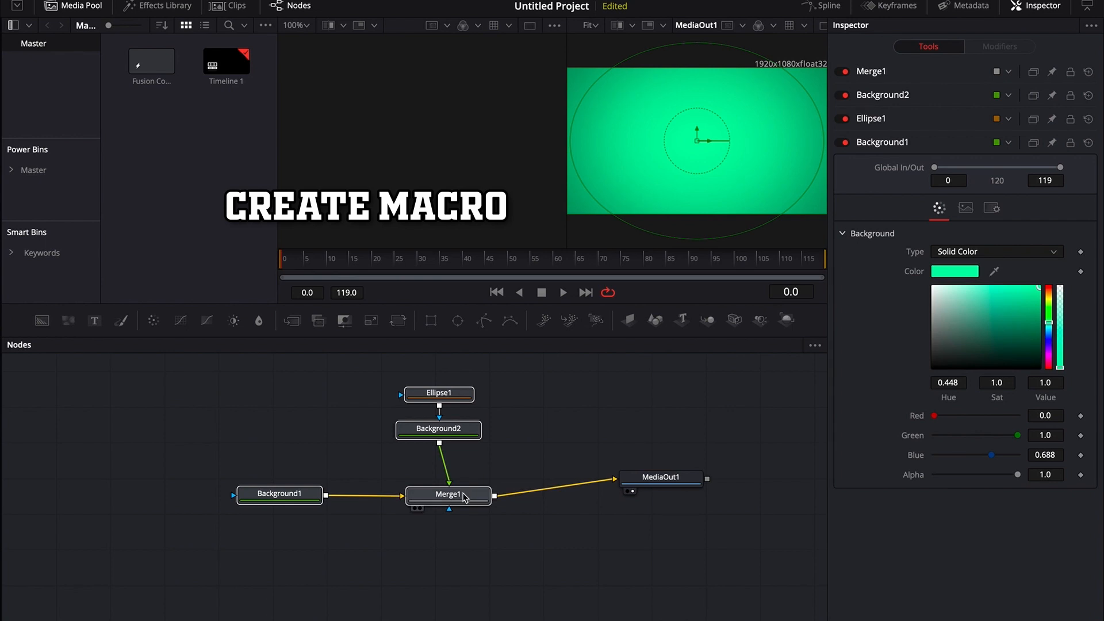
right_click(464, 496)
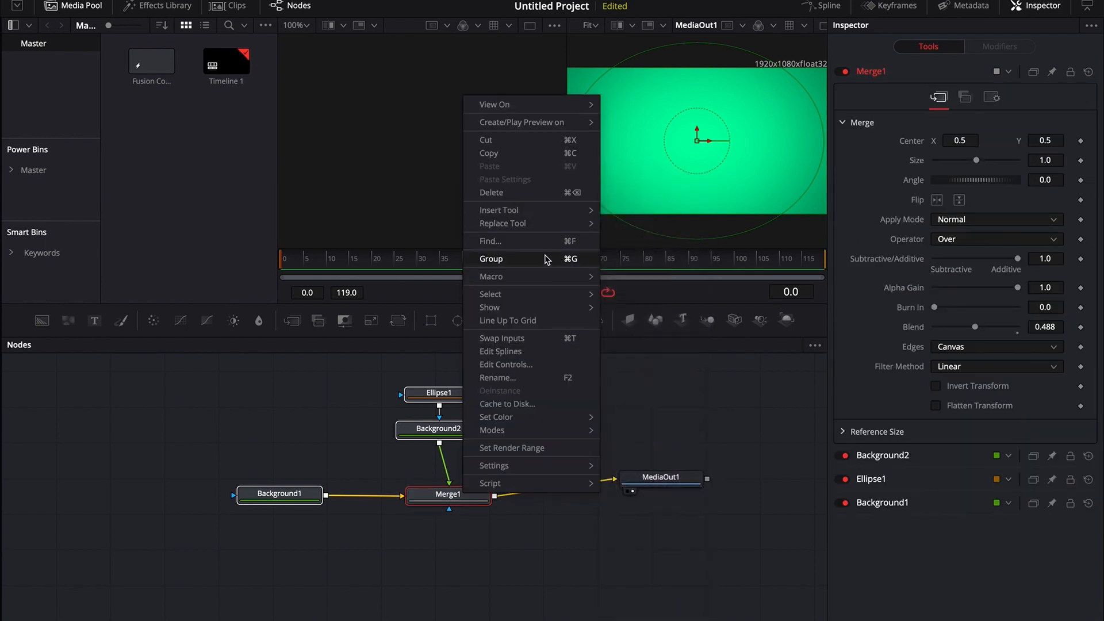
mouse_move(538, 224)
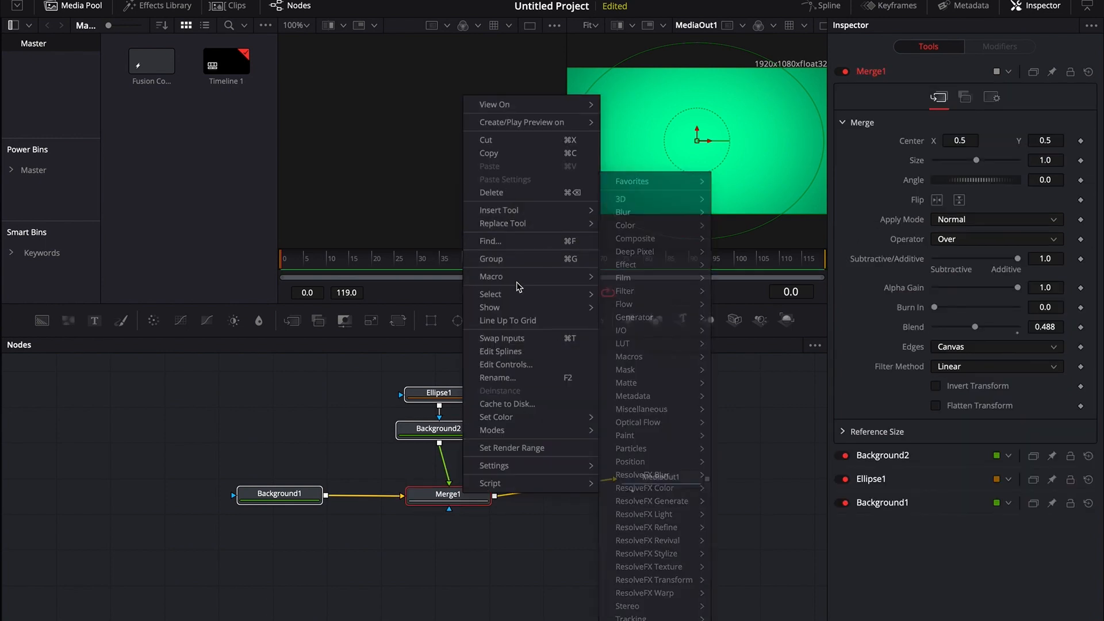
mouse_move(518, 278)
click(661, 281)
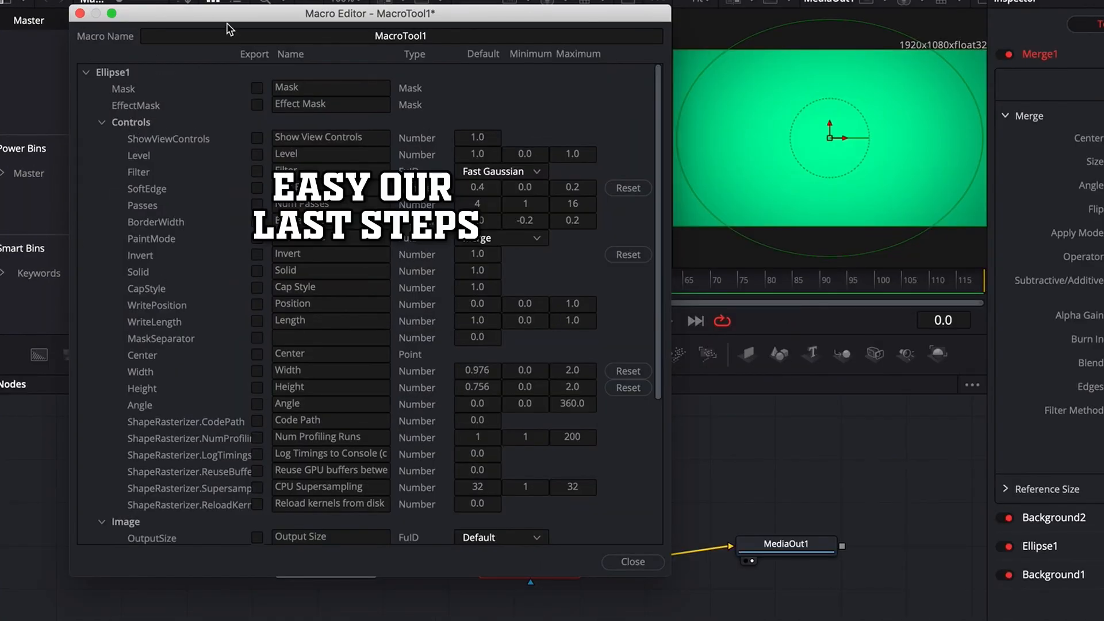
drag(219, 9, 344, 51)
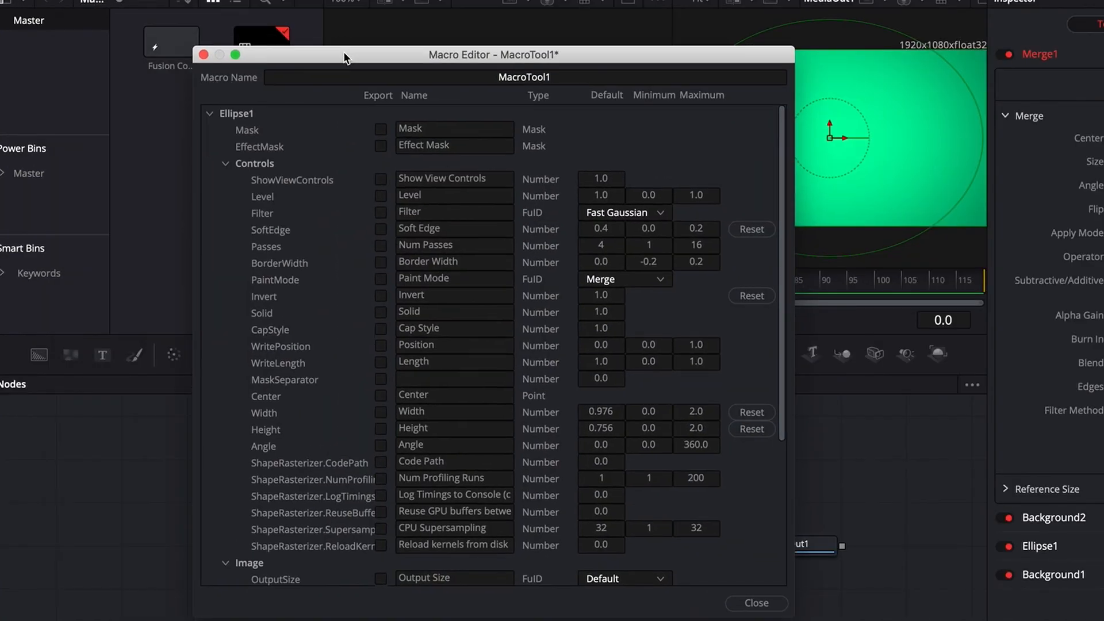
- Mark Background1's TopLeftRed, TopLeftGreen, TopLeftBlue and TopLeftAlpha colour parameters for export in the macro
click(210, 114)
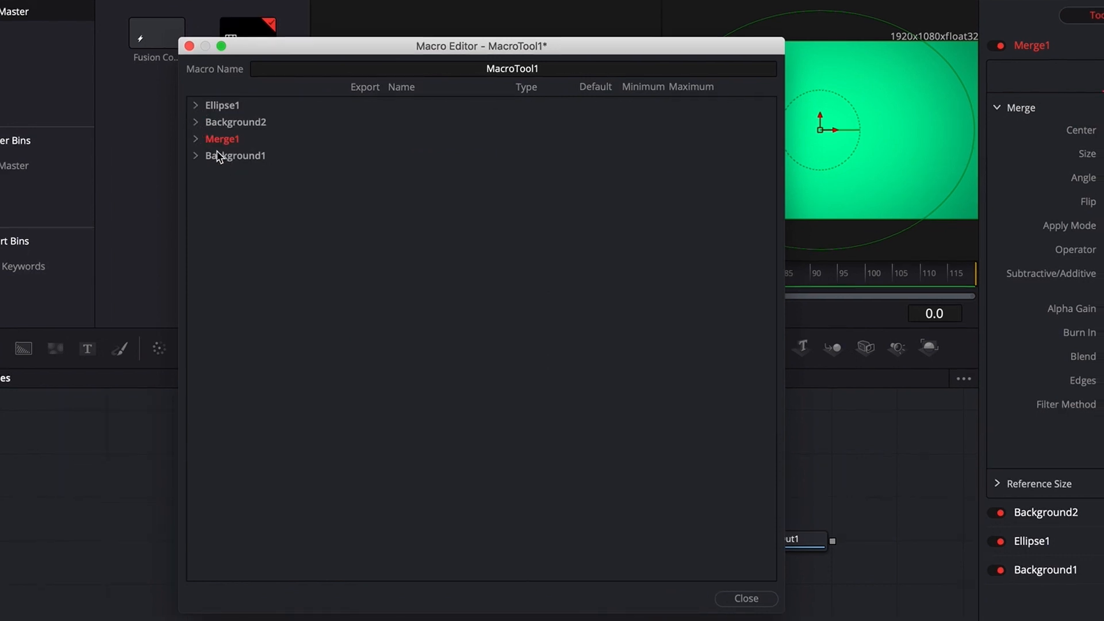
click(196, 156)
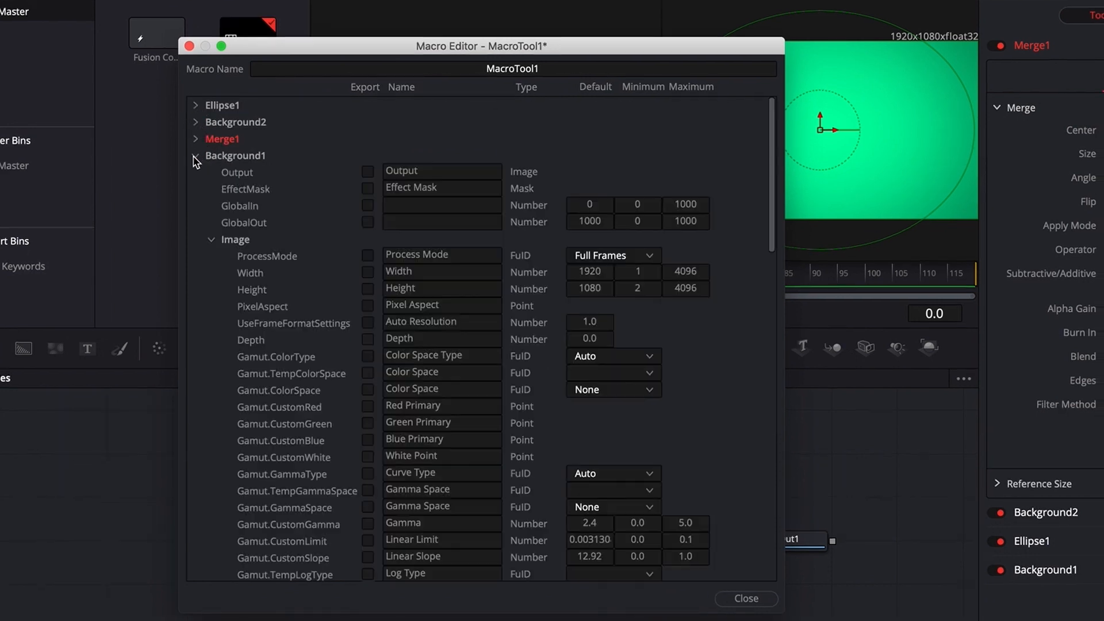
click(212, 242)
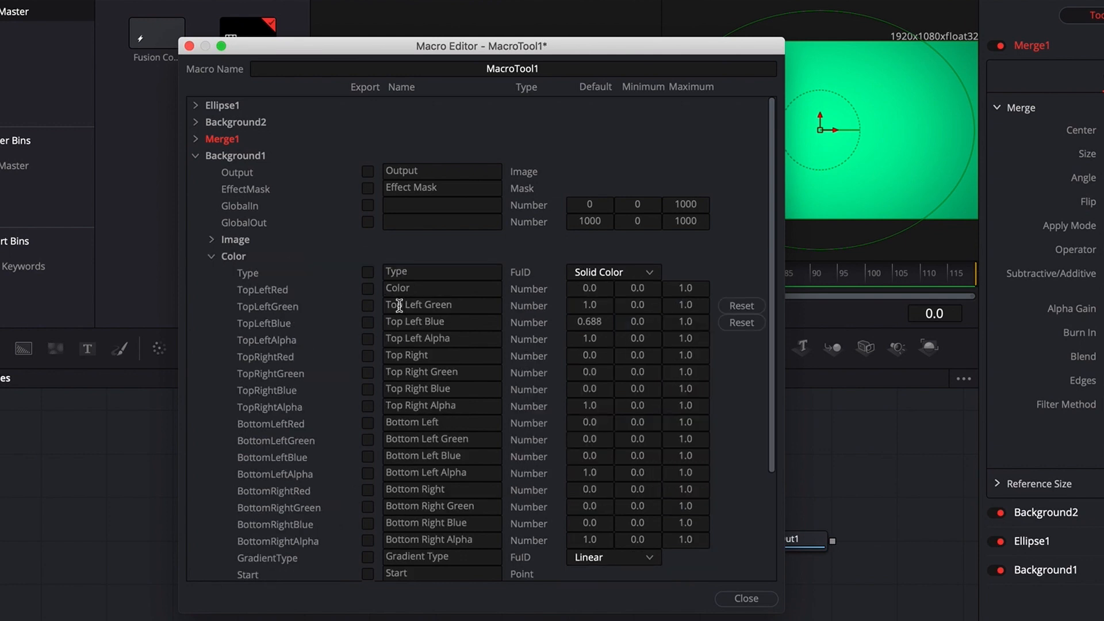
click(369, 290)
click(367, 306)
click(368, 322)
click(368, 338)
- Mark Merge1's Blend parameter for export in the macro and collapse the Merge1 parameter list
click(196, 139)
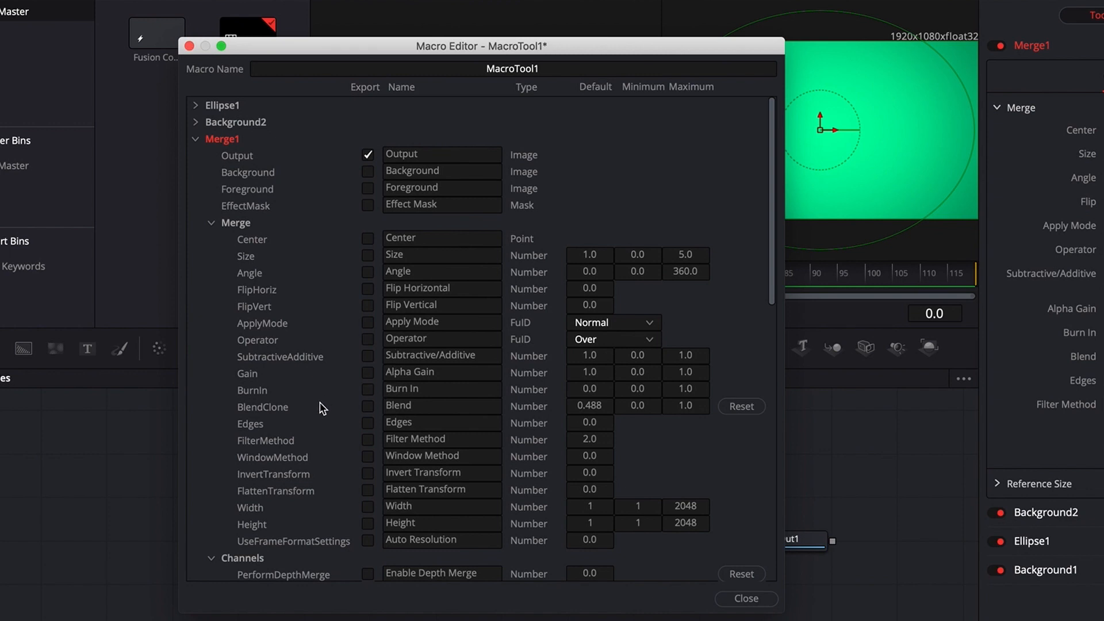
click(430, 405)
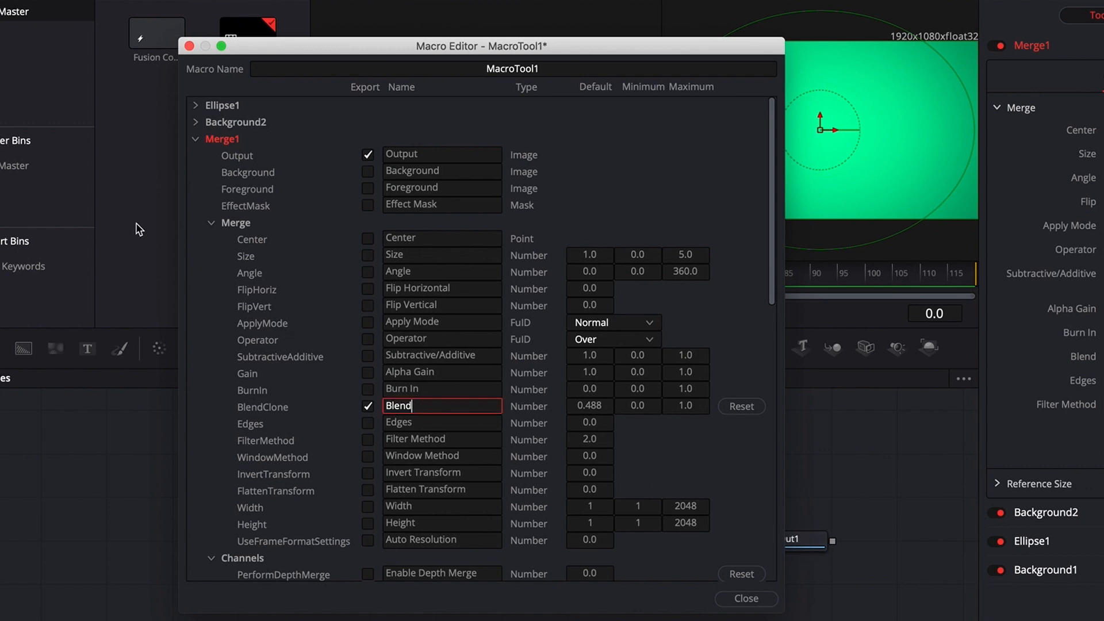
click(196, 139)
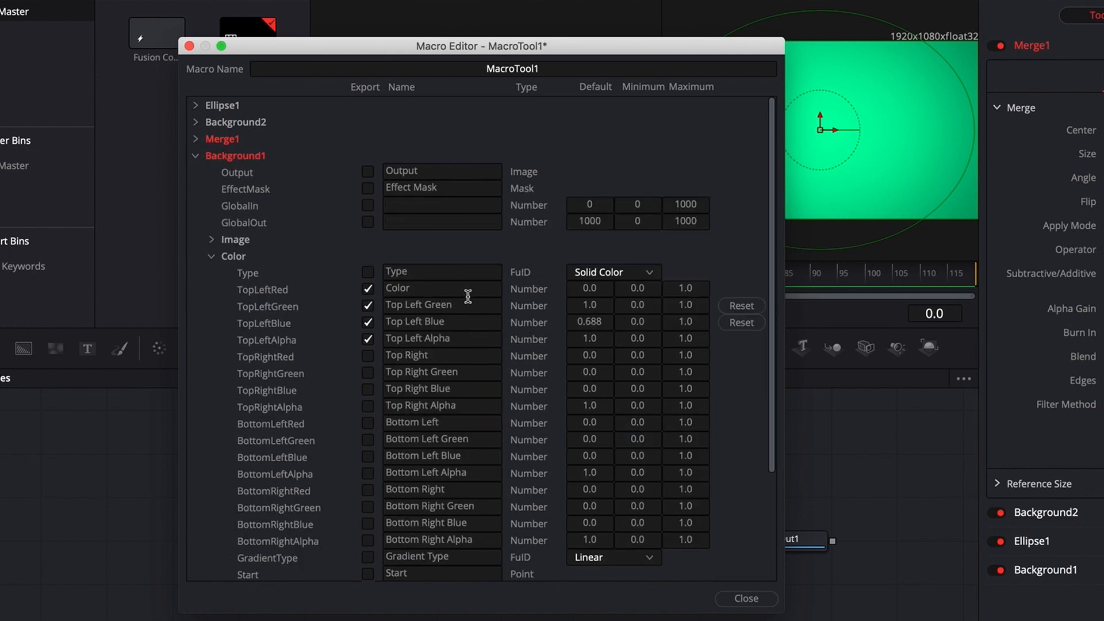
- Close the Macro Editor and save the macro as Color_BGG.setting in the Macros folder
click(753, 599)
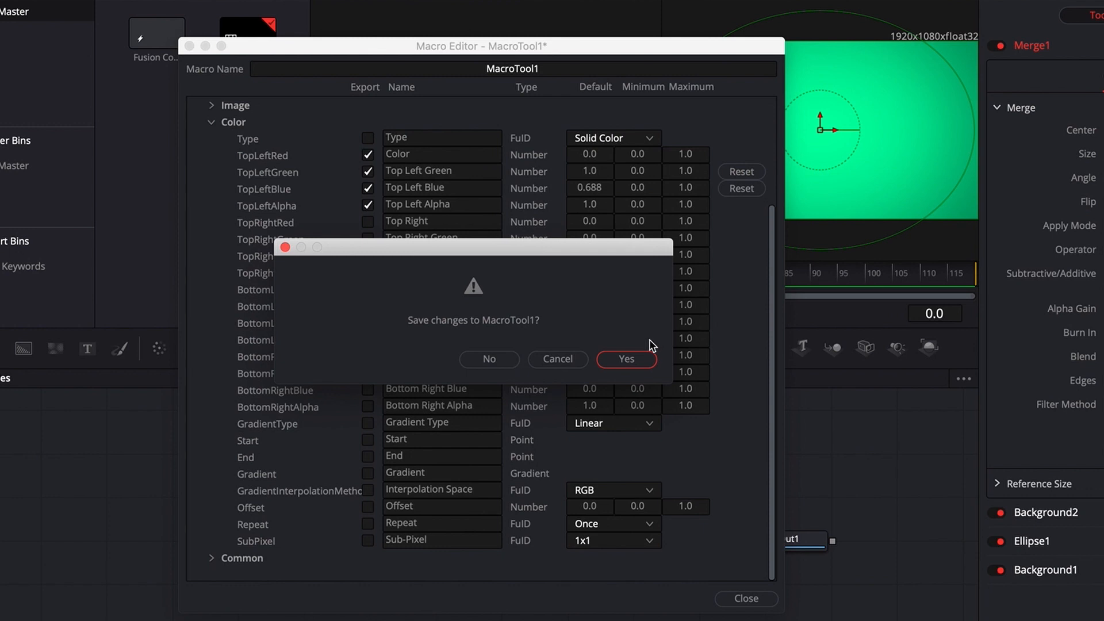
click(637, 361)
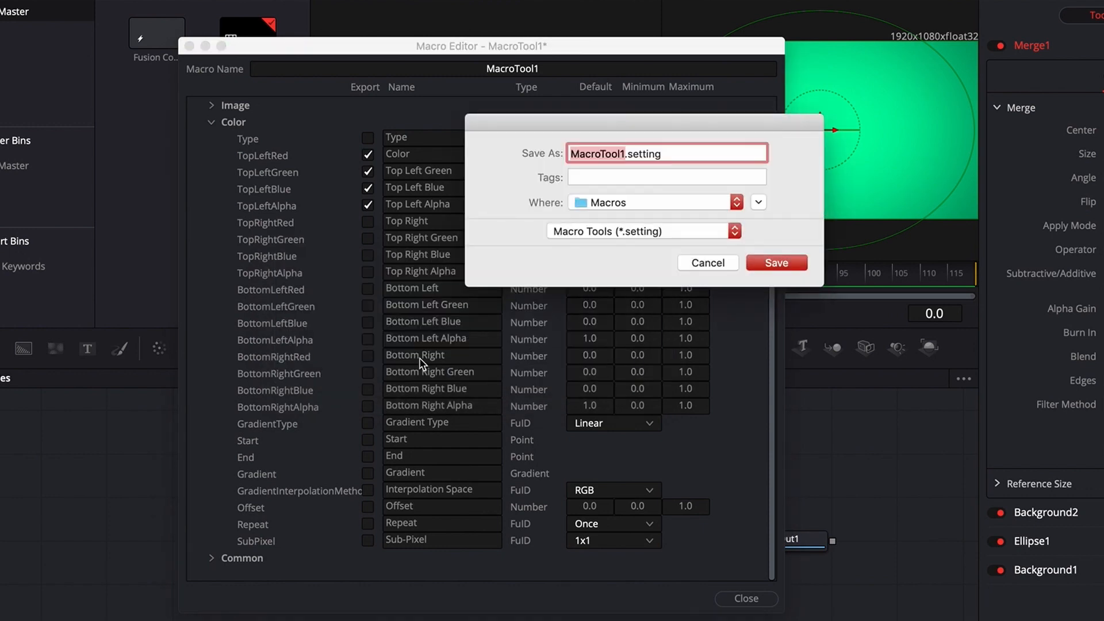
text(C)
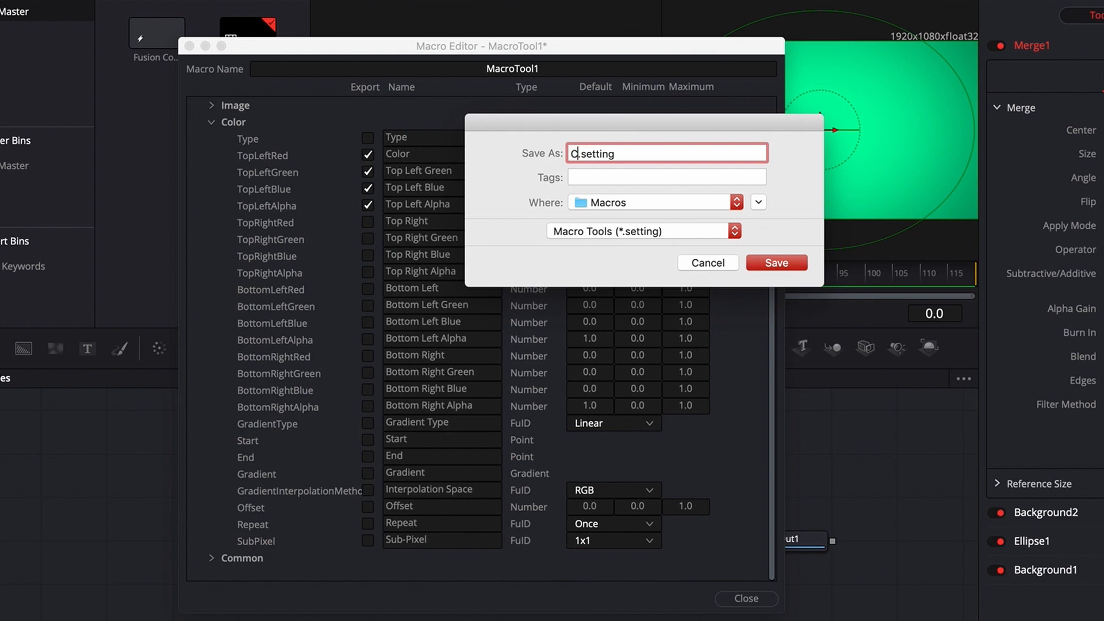
text(olor_BGG)
click(775, 262)
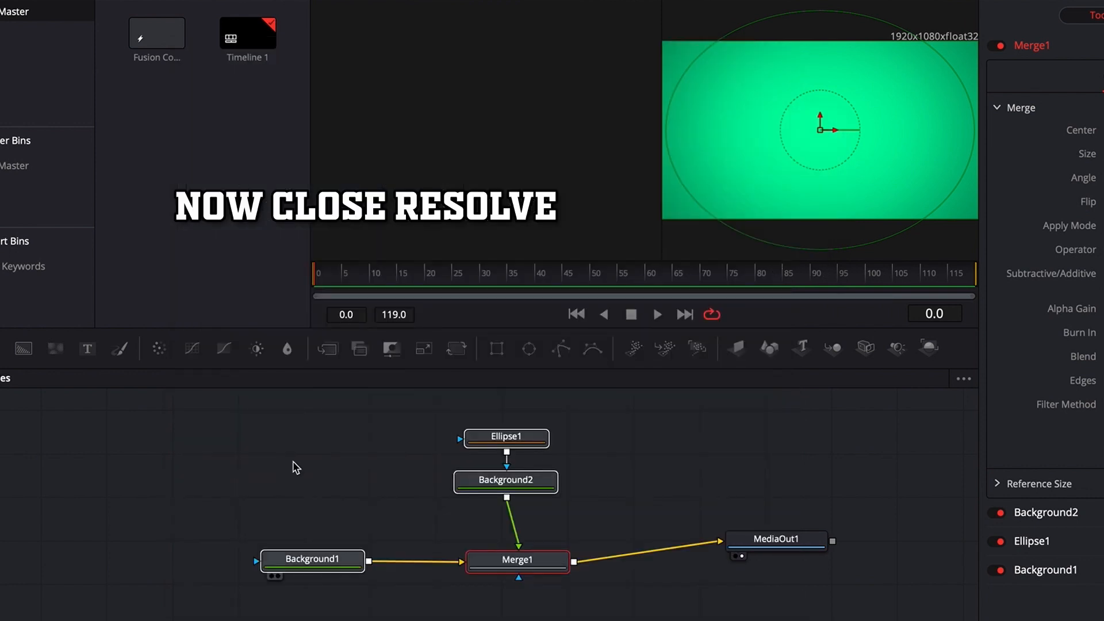
click(41, 1)
click(74, 127)
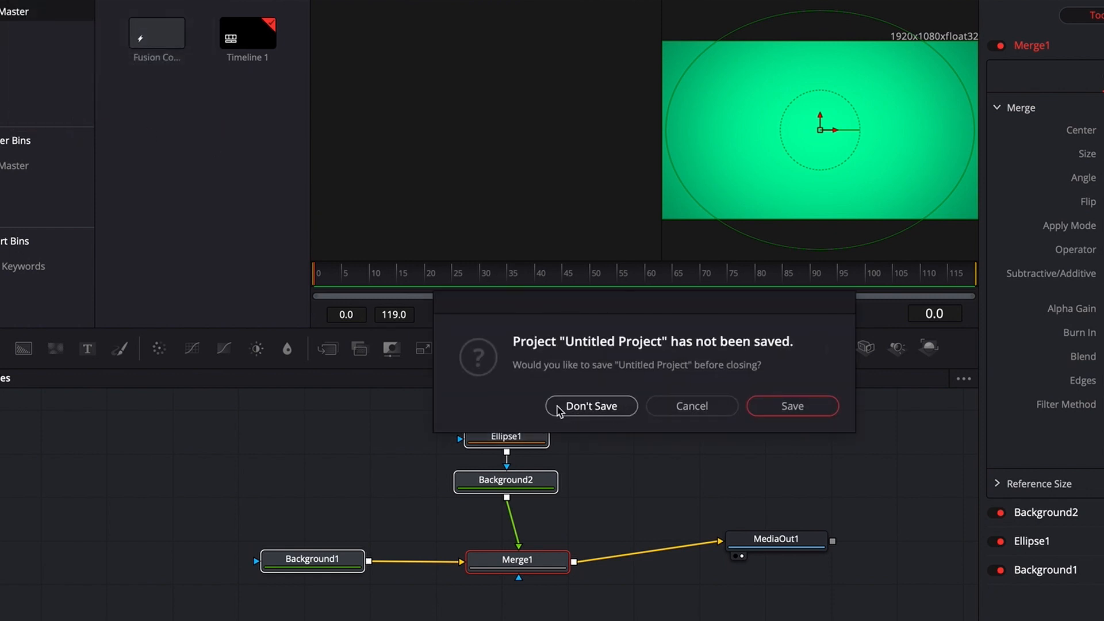
click(763, 408)
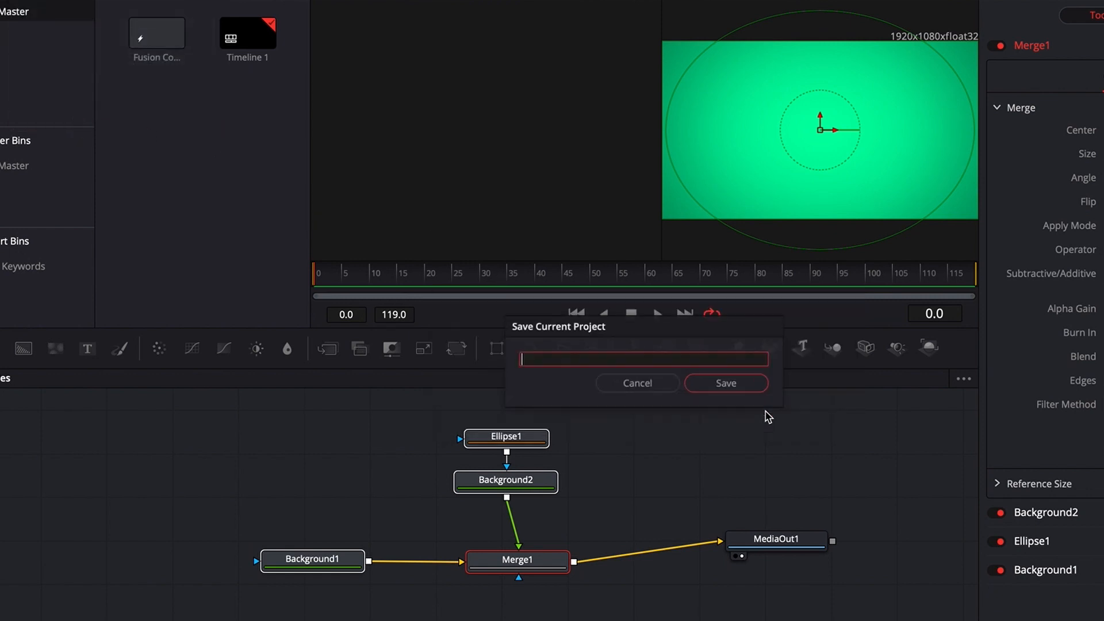
click(636, 384)
- Quit DaVinci Resolve without saving the untitled project
click(40, 1)
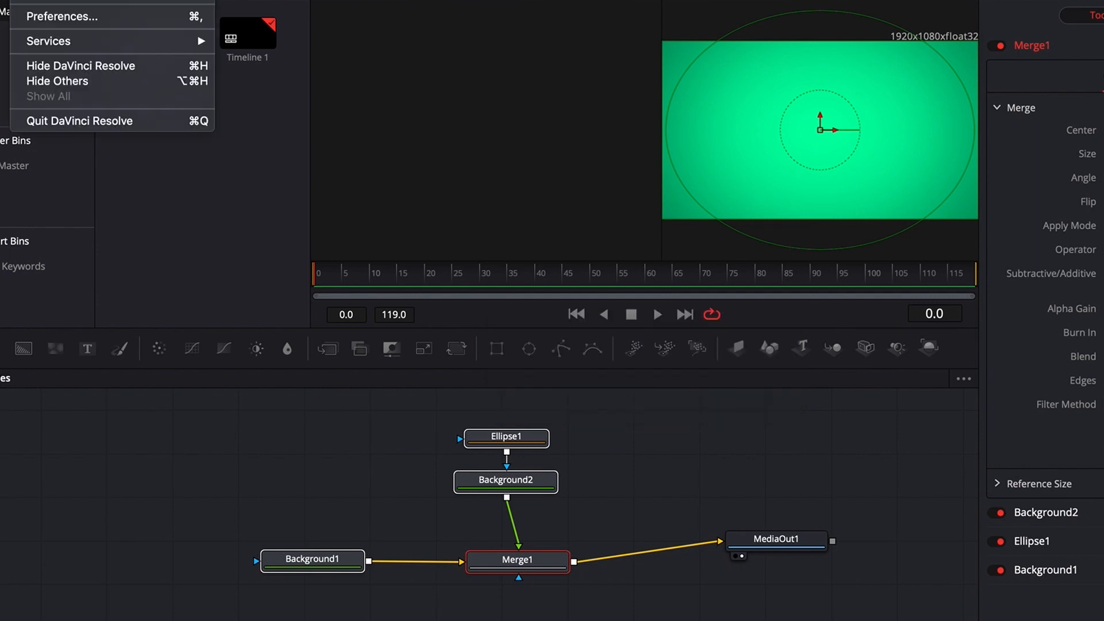
click(103, 122)
click(615, 407)
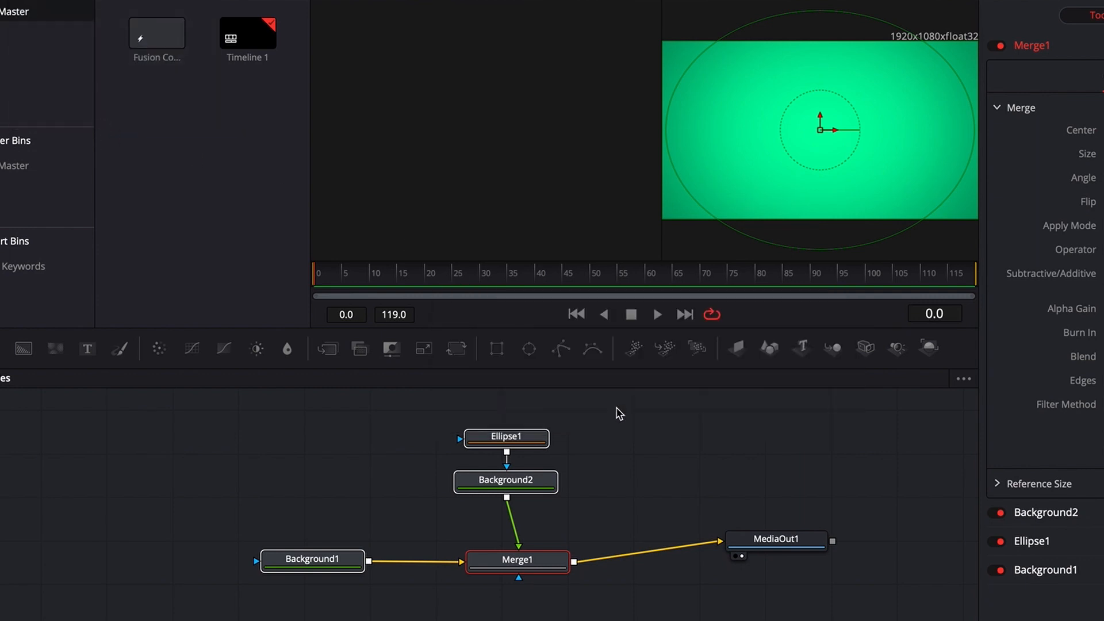